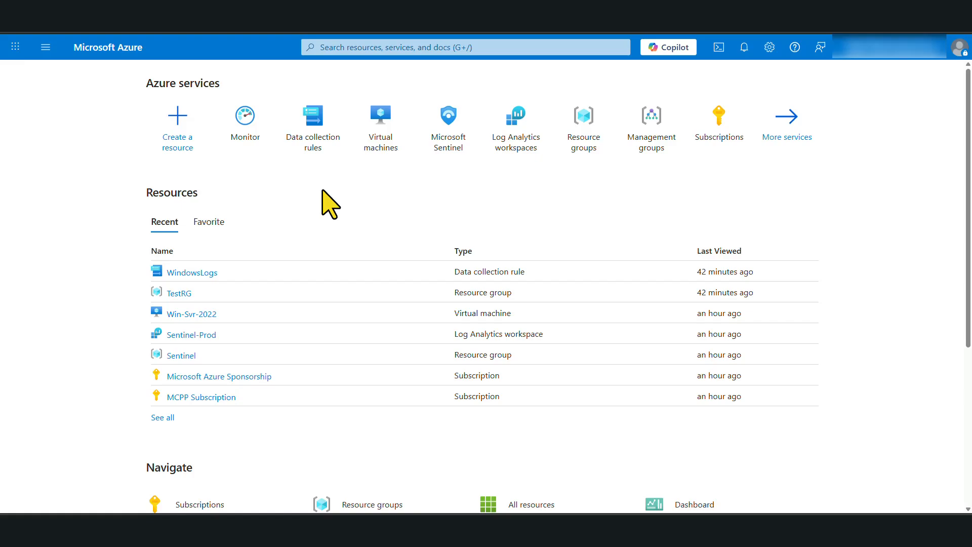
Step: Find the Data collection rules service through the portal search
left_click(369, 48)
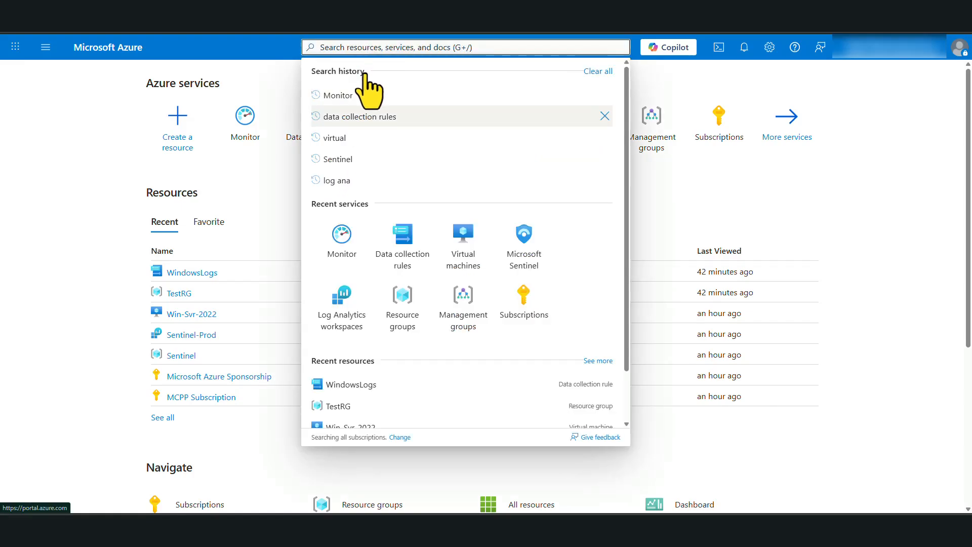
left_click(359, 117)
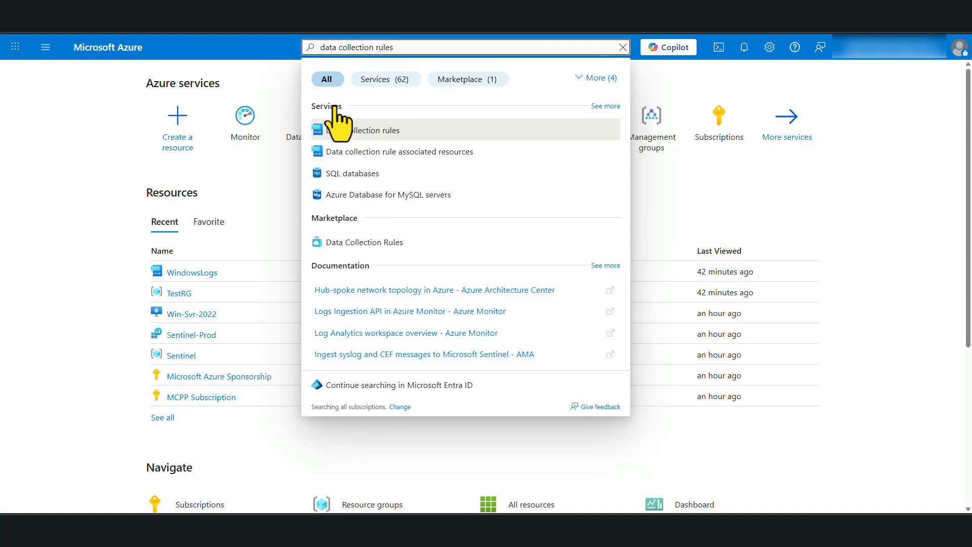
left_click(377, 132)
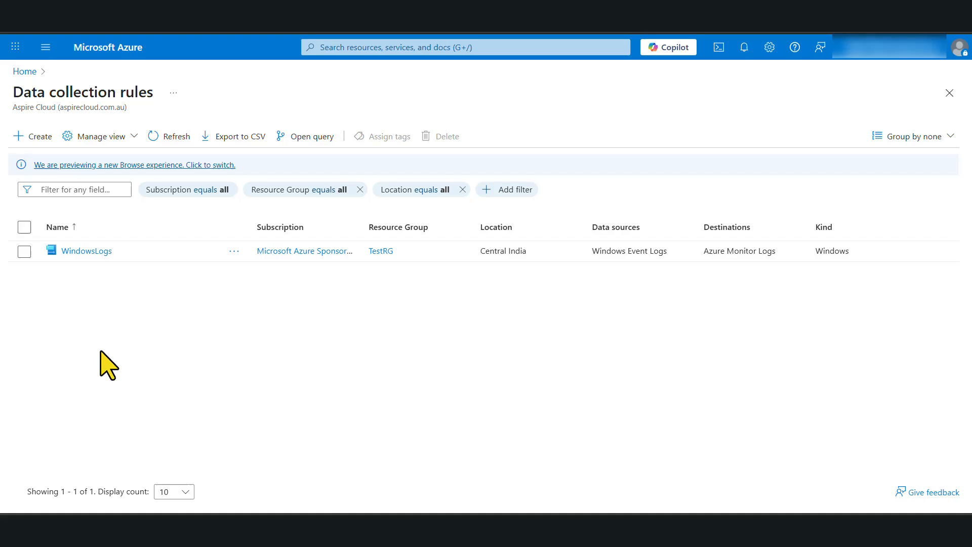
Step: From Home, go into Azure Monitor and bring up its Data Collection Rules list
left_click(24, 70)
left_click(313, 126)
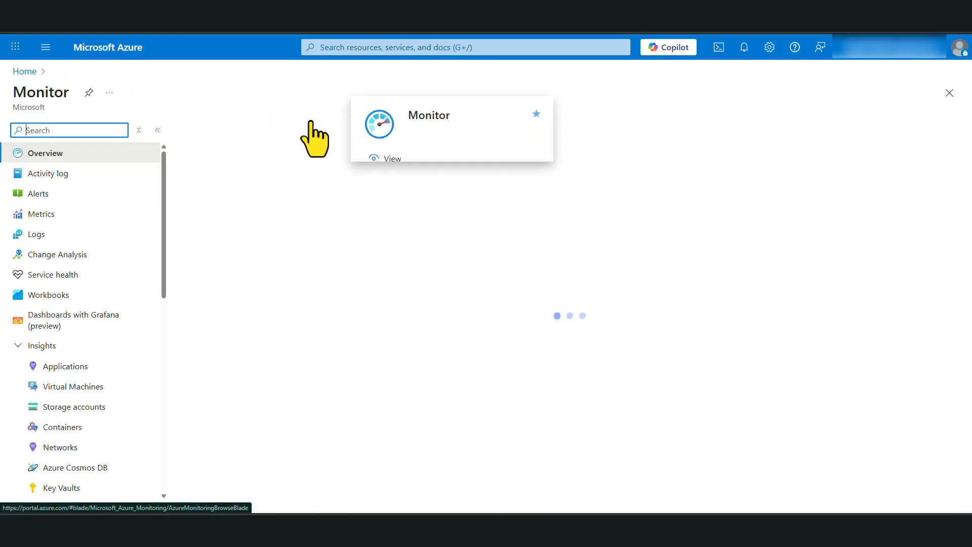
left_click_drag(164, 228, 163, 388)
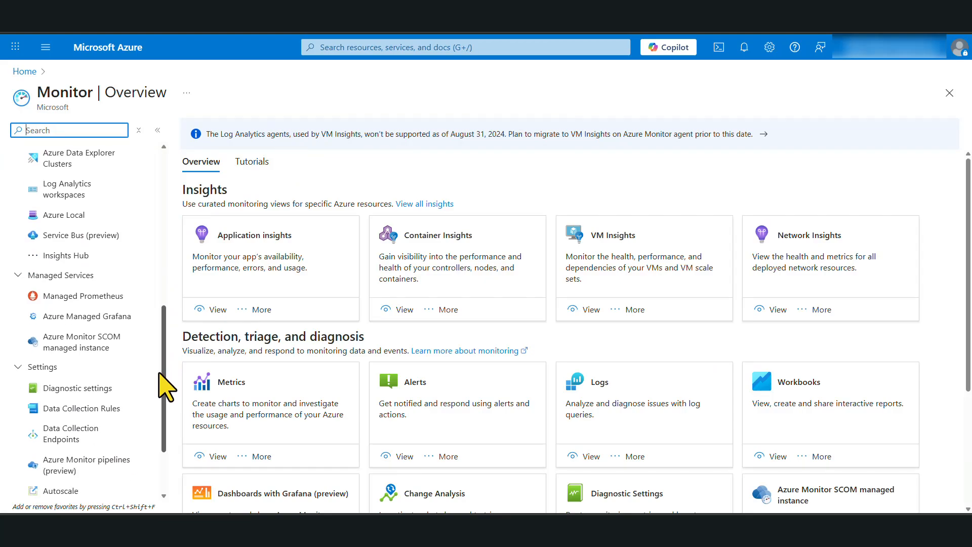
left_click(82, 408)
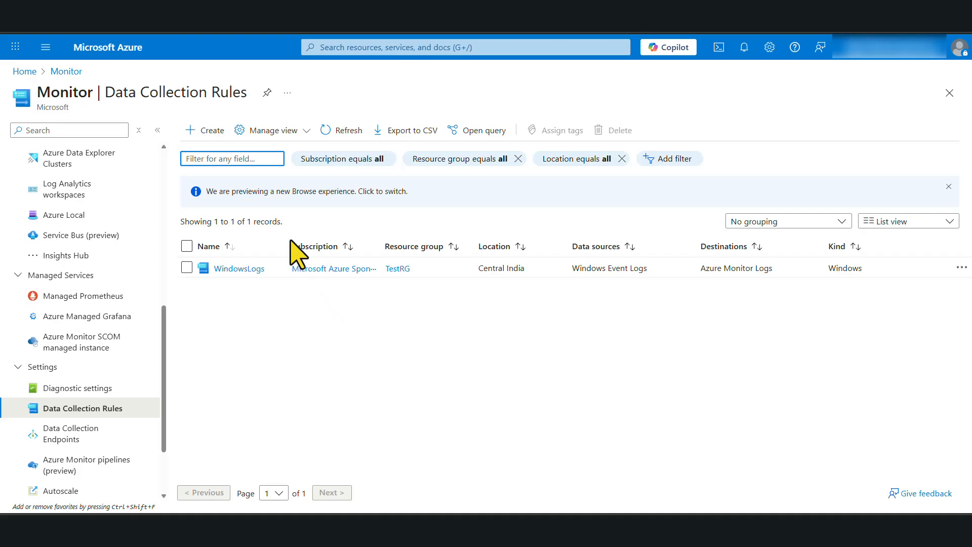
Step: Start a new data collection rule and name it WindowsLogs2
left_click(211, 130)
left_click(258, 262)
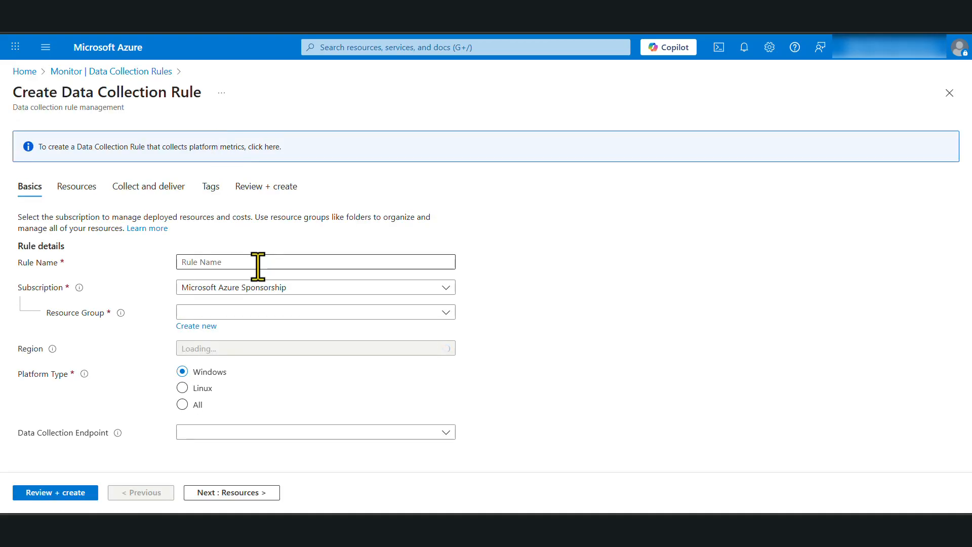
type("Wi")
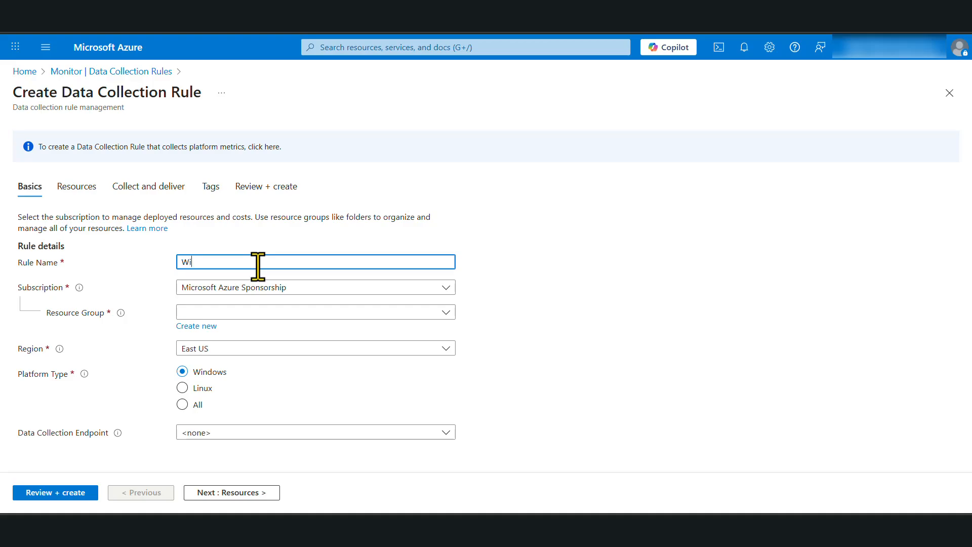
type("ndowsLogs2")
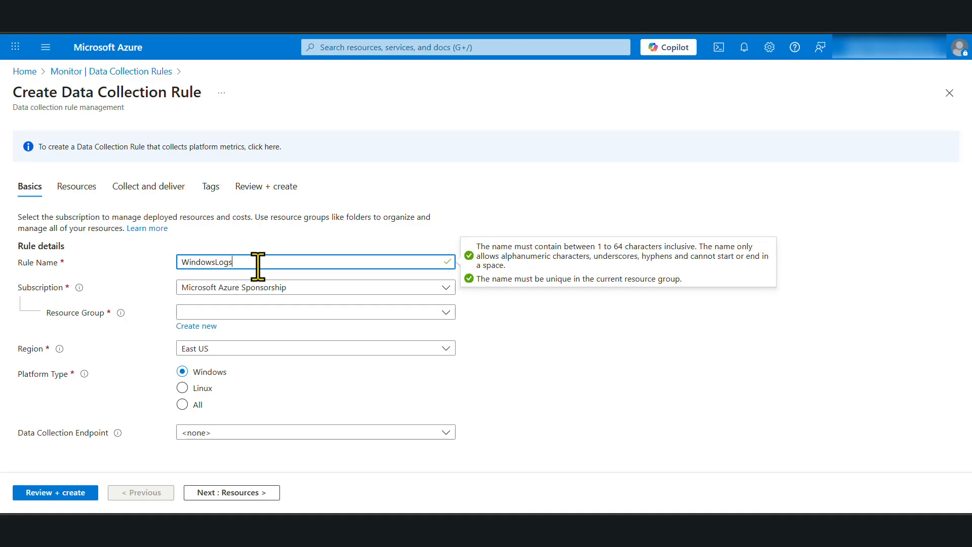
left_click(658, 371)
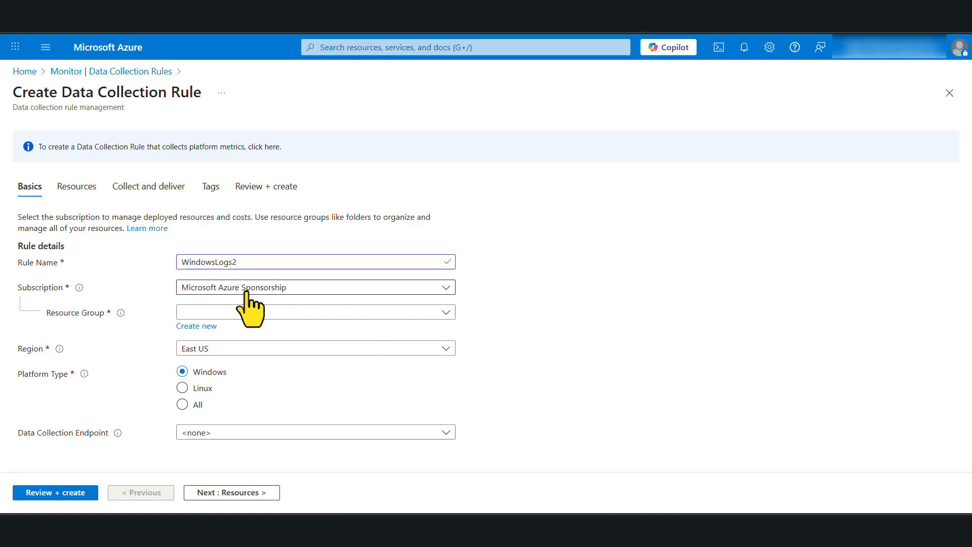
Step: Place the rule in resource group TestRG with region Central India
left_click(220, 312)
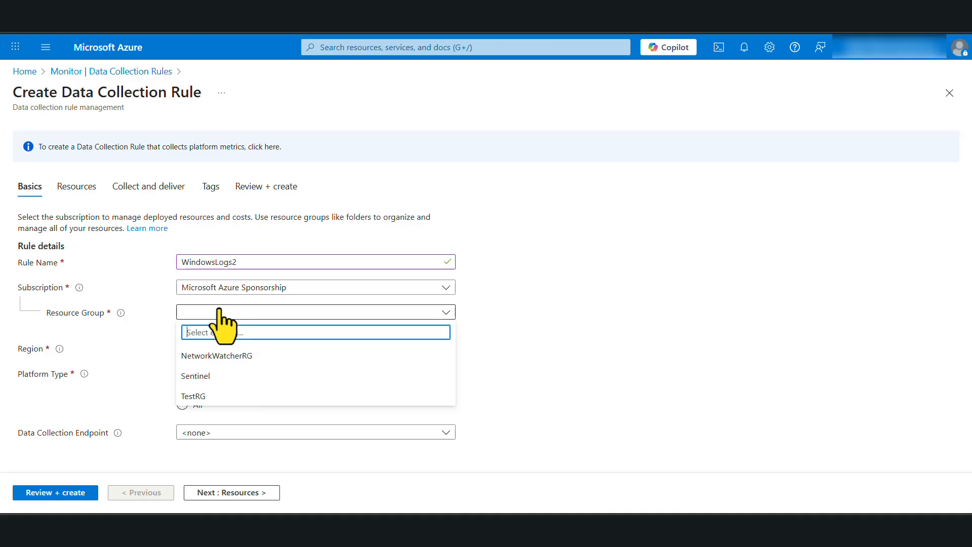
left_click(200, 396)
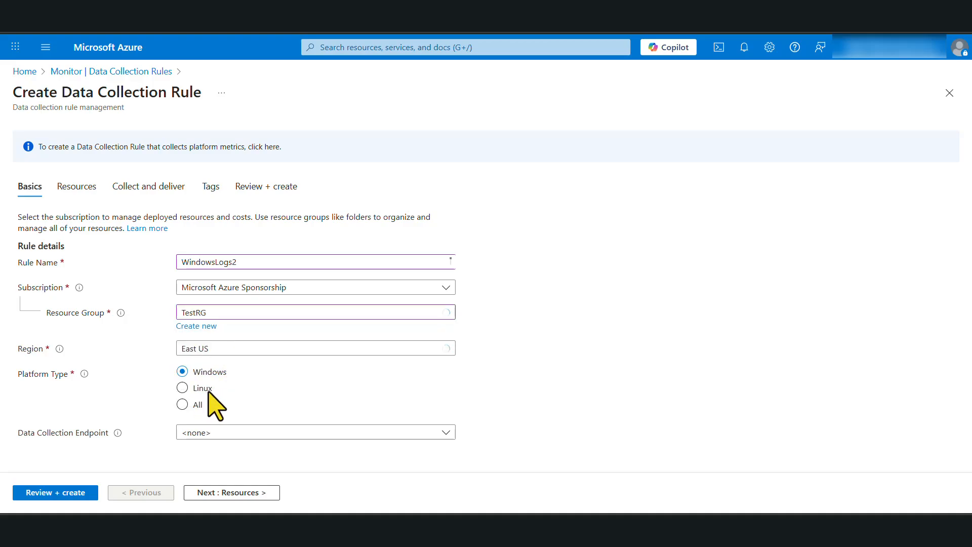
left_click(274, 348)
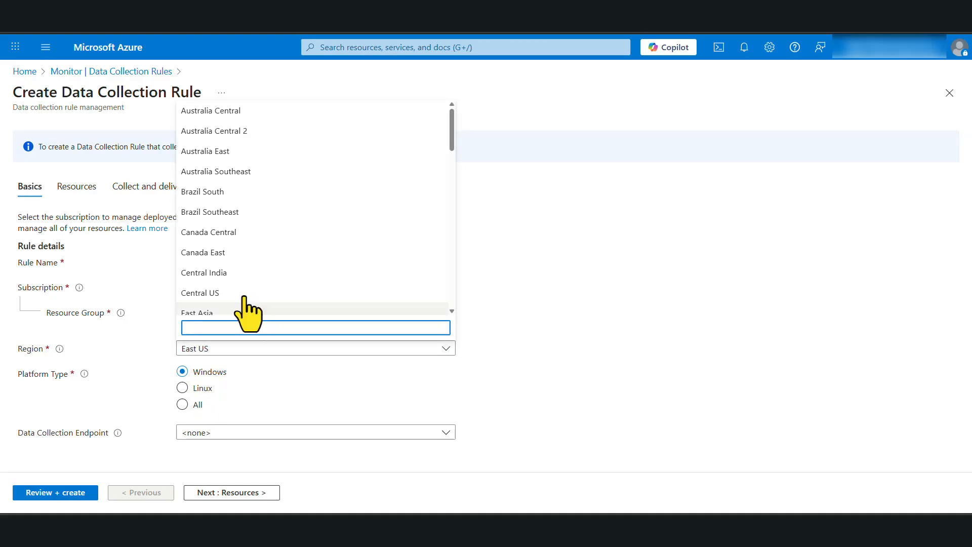
left_click(228, 277)
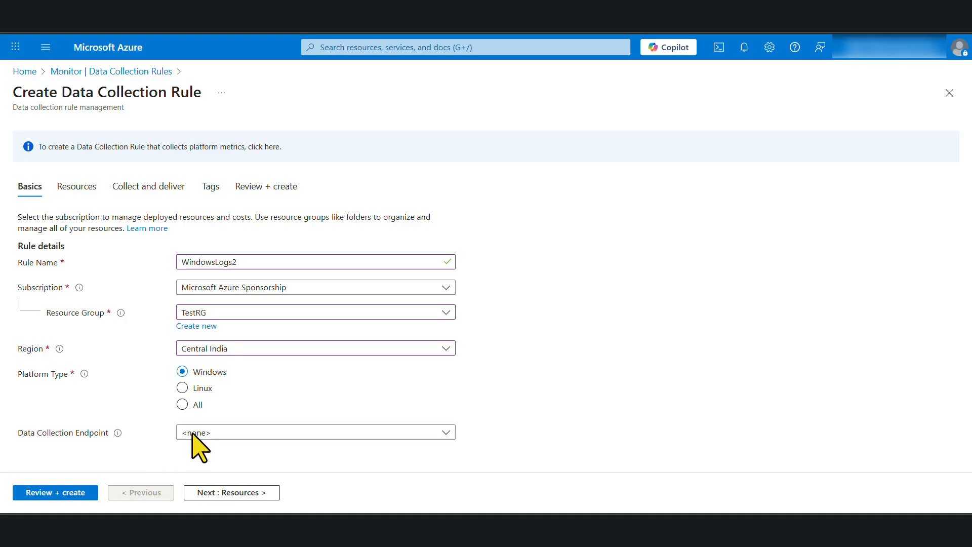
Step: Add the Win-Svr-2022 VM from TestRG as the rule's resource and continue to Collect and deliver
left_click(227, 492)
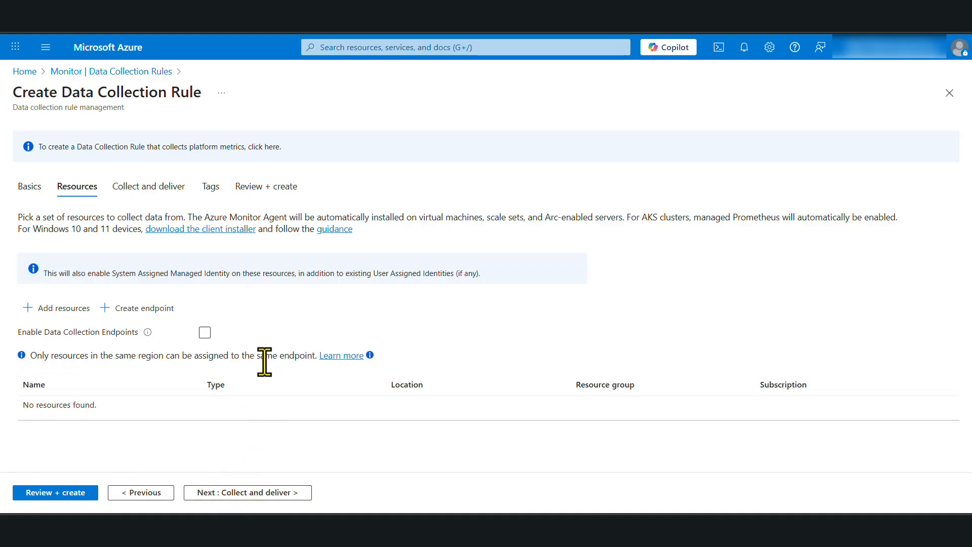
left_click(60, 308)
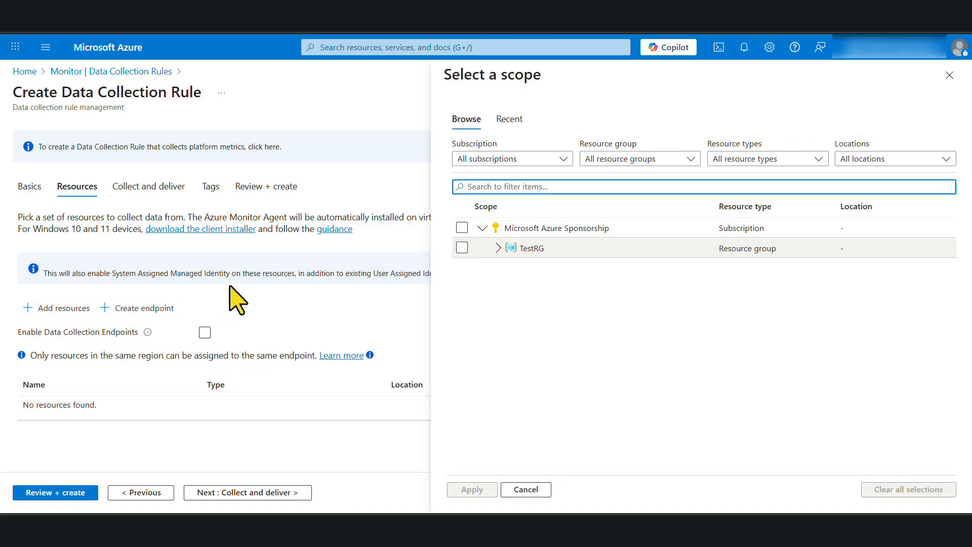
left_click(498, 248)
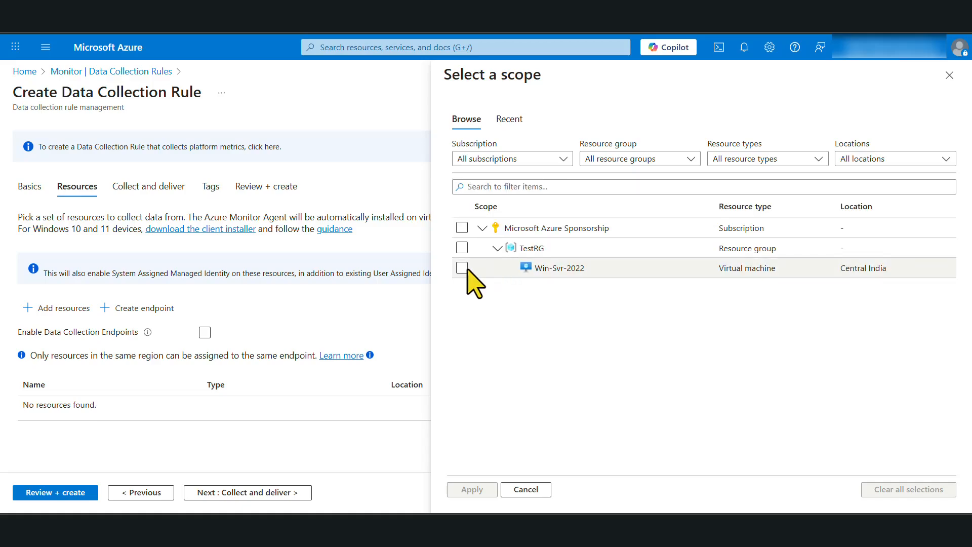
left_click(462, 267)
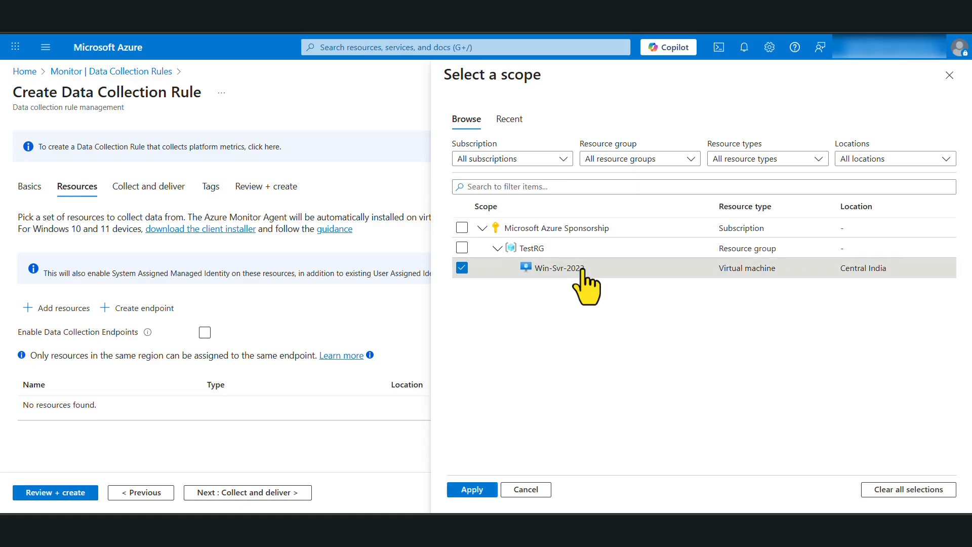
left_click(472, 489)
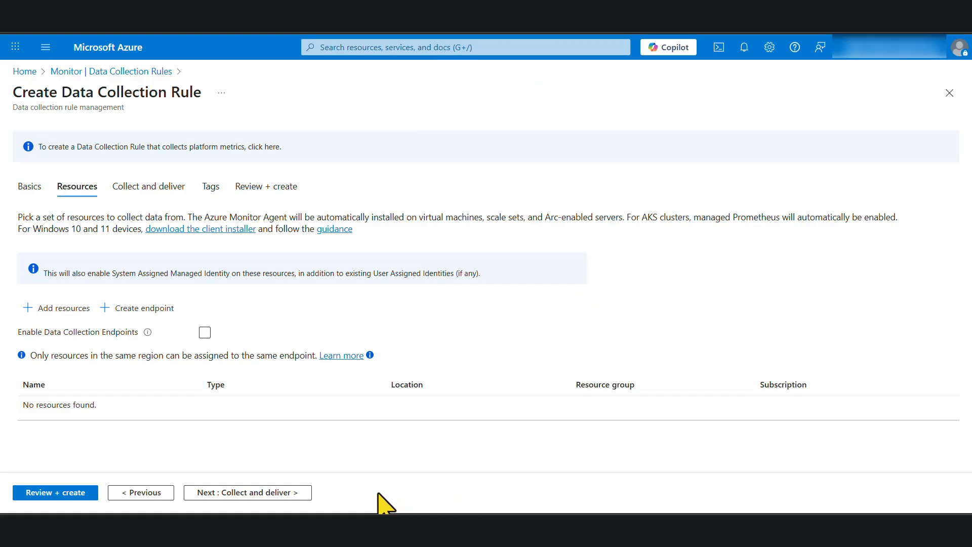
left_click(228, 494)
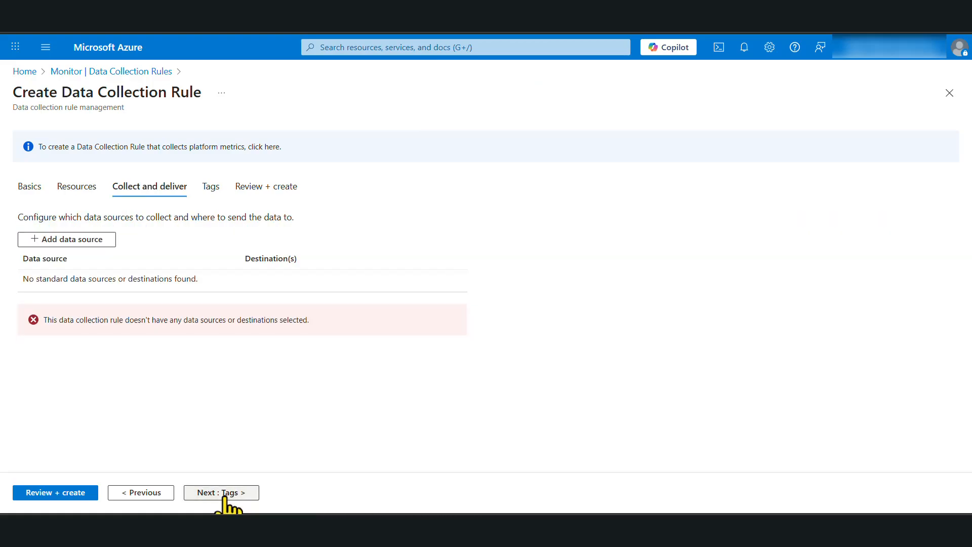
Step: Add a Windows Event Logs data source set to Custom XPath-query filtering
left_click(72, 239)
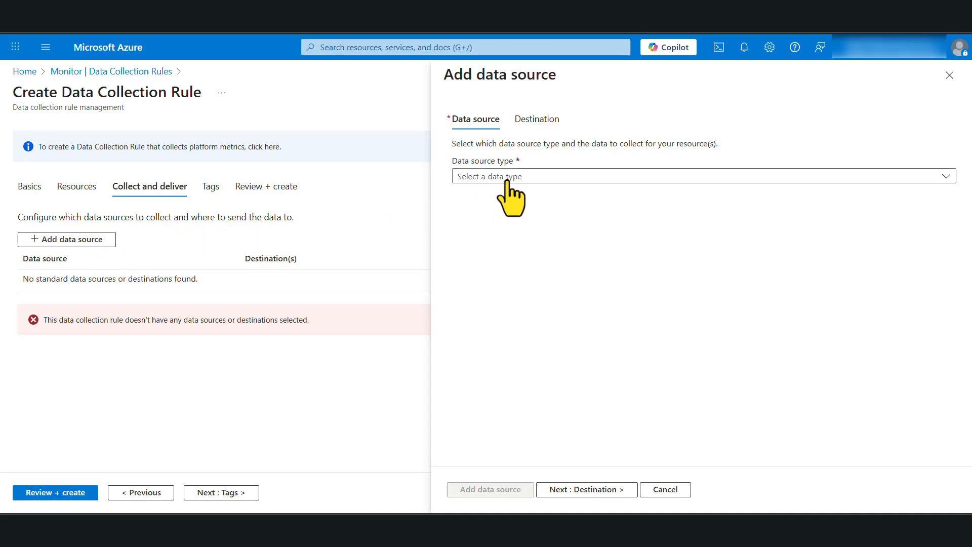
left_click(507, 177)
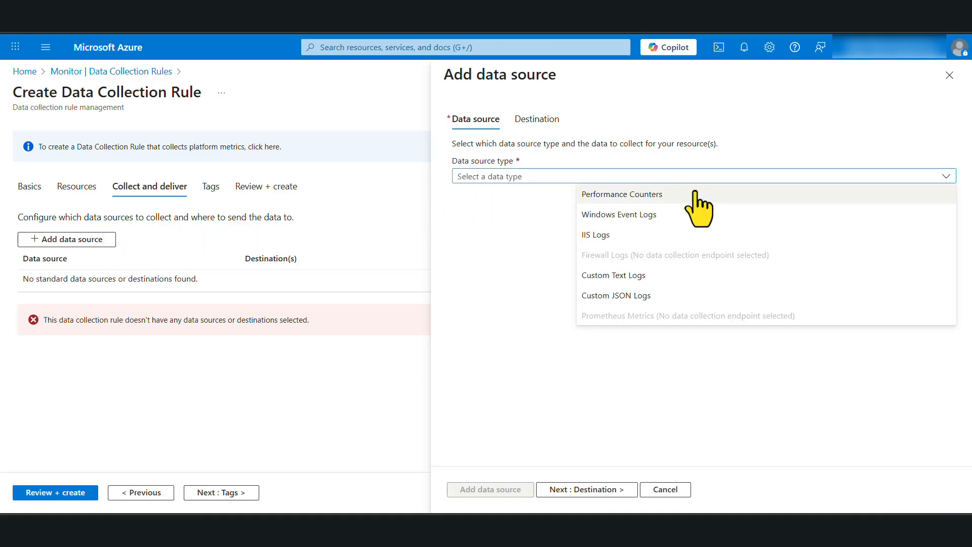
left_click(619, 215)
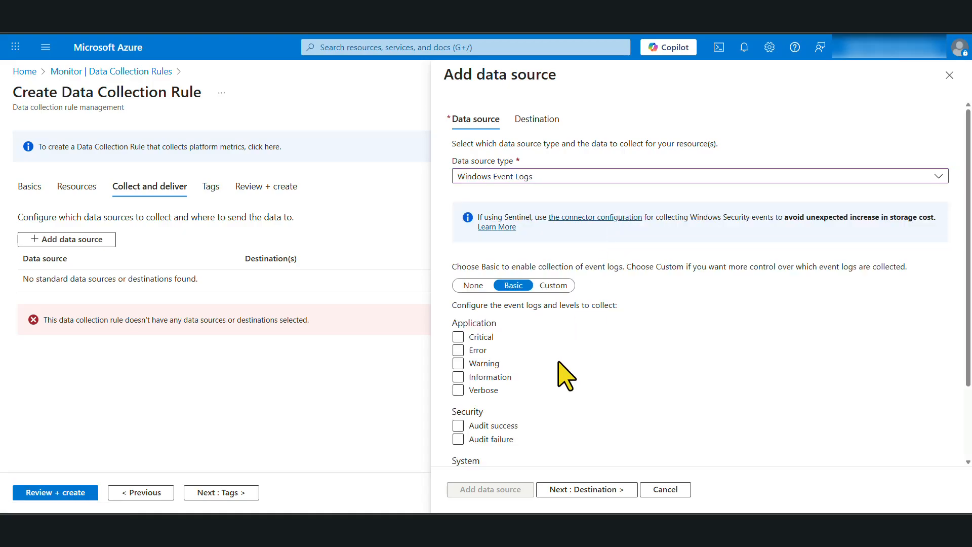
scroll(565, 374, "down", 1)
scroll(565, 374, "down", 1)
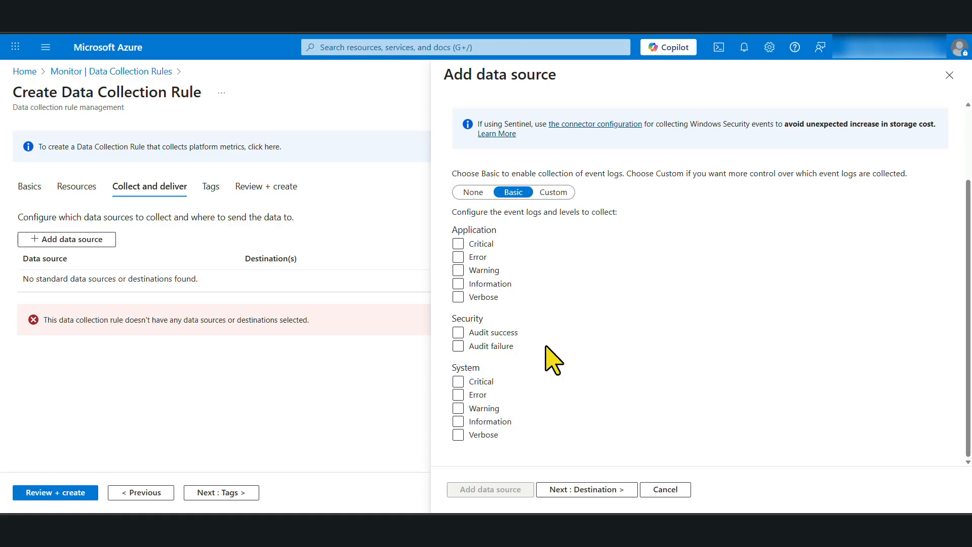
left_click(553, 192)
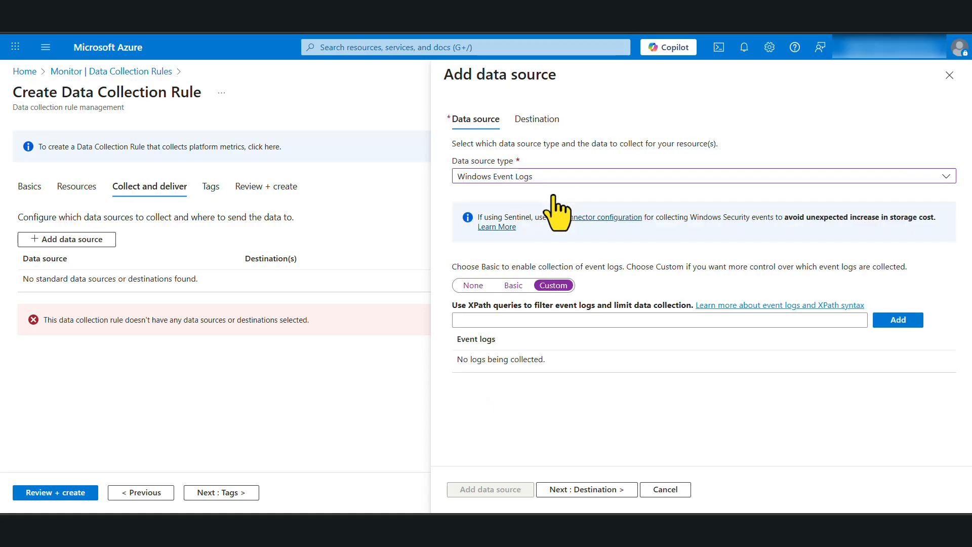
left_click(486, 319)
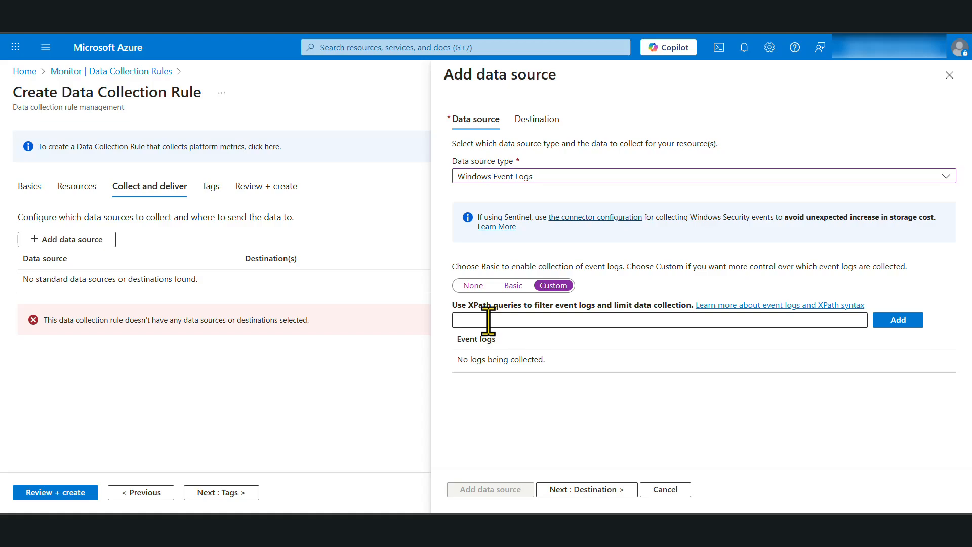
Step: In ChatGPT, copy the failed-logons XPath query //Event[System/EventID=4625]
key("alt+Tab")
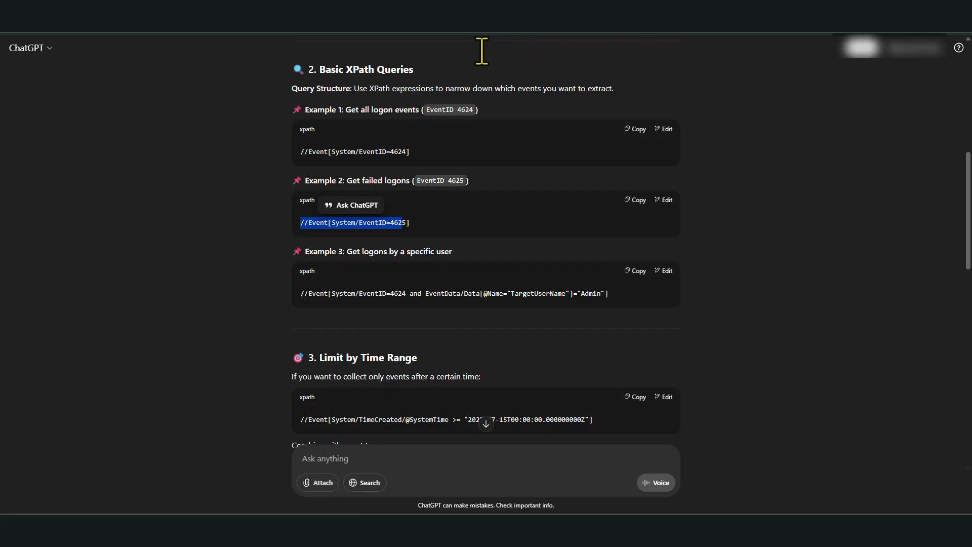
left_click(419, 226)
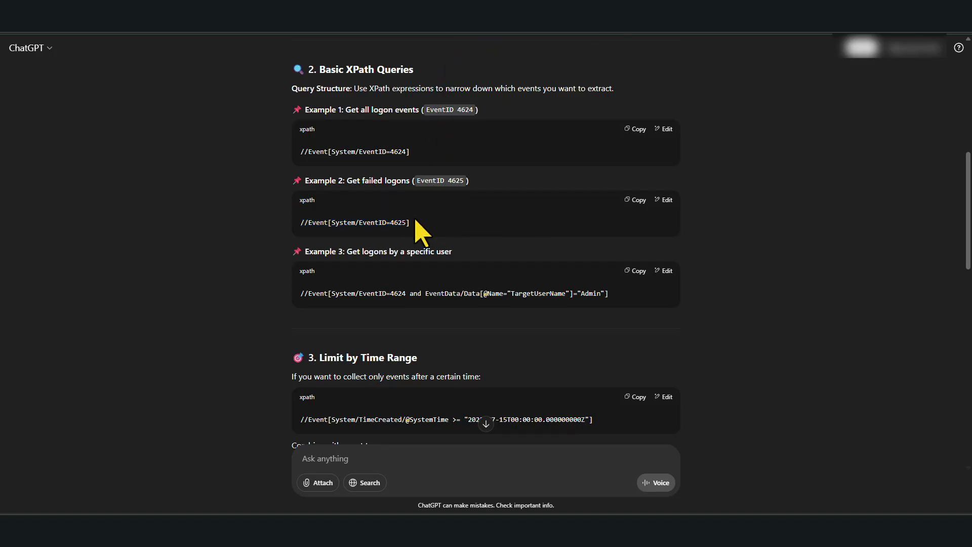
left_click_drag(347, 182, 410, 183)
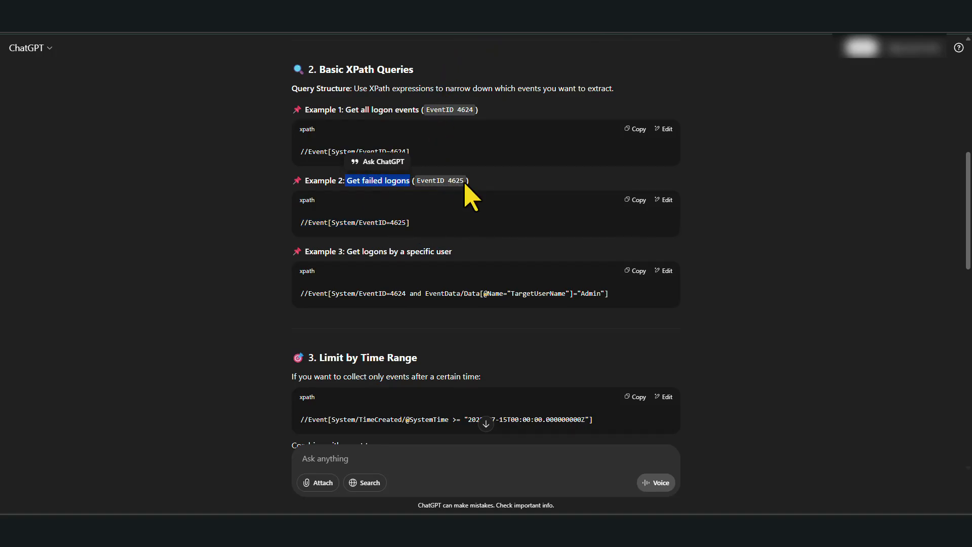
left_click(429, 225)
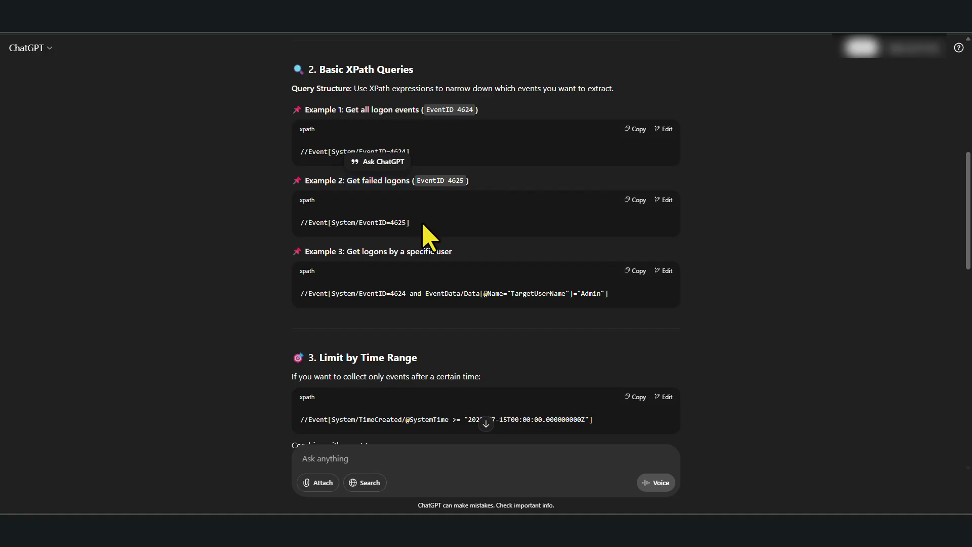
left_click(637, 200)
Step: Paste the failed-logons XPath query into the Azure field, then delete it again
key("alt+Tab")
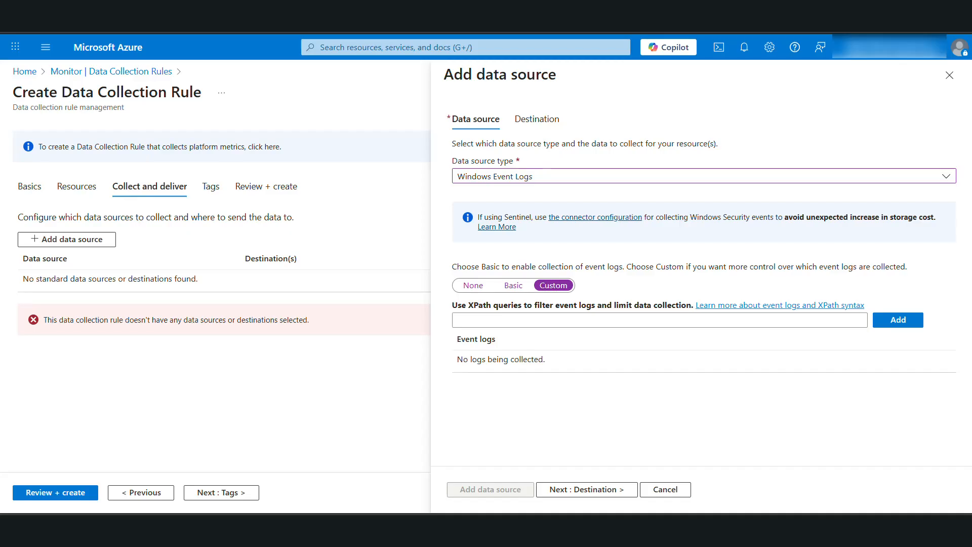
left_click(464, 319)
right_click(463, 320)
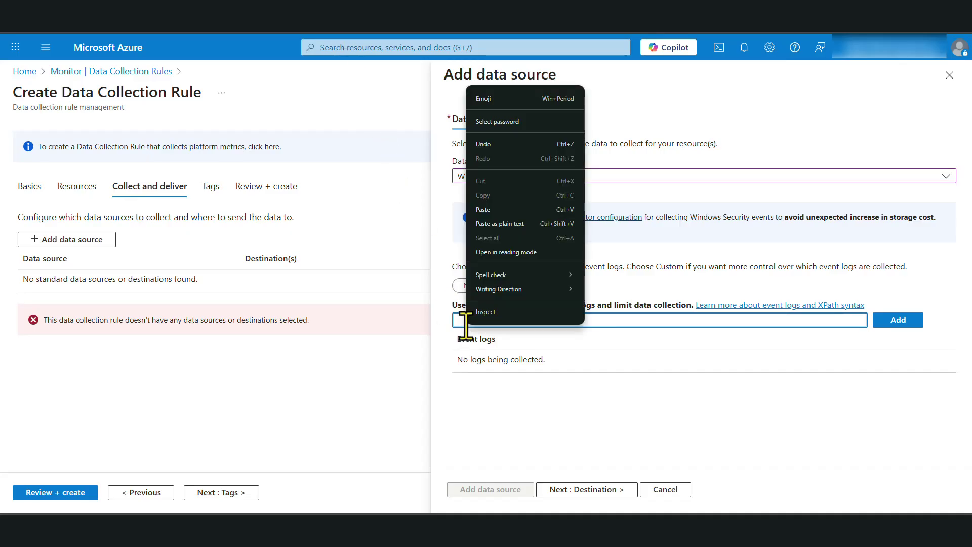
left_click(516, 225)
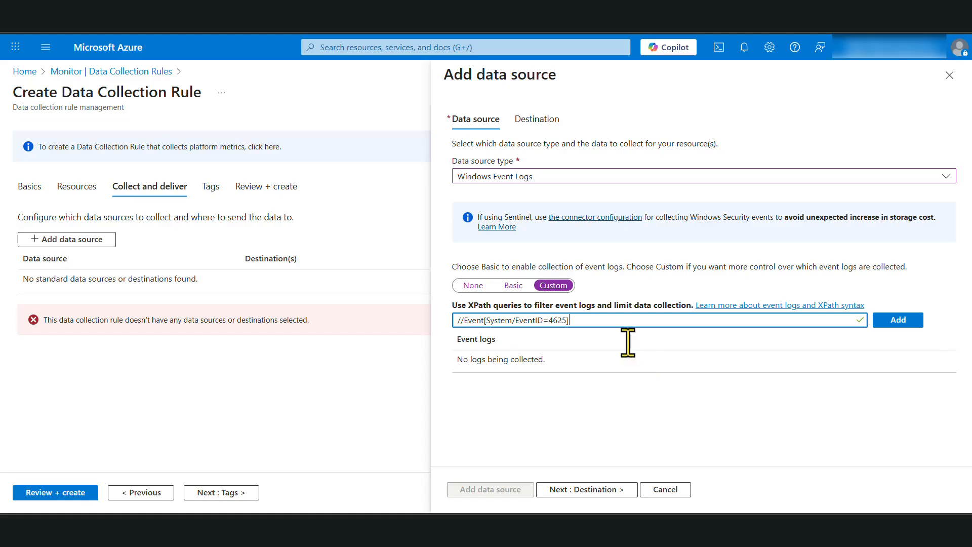
left_click_drag(571, 319, 380, 334)
key("BackSpace")
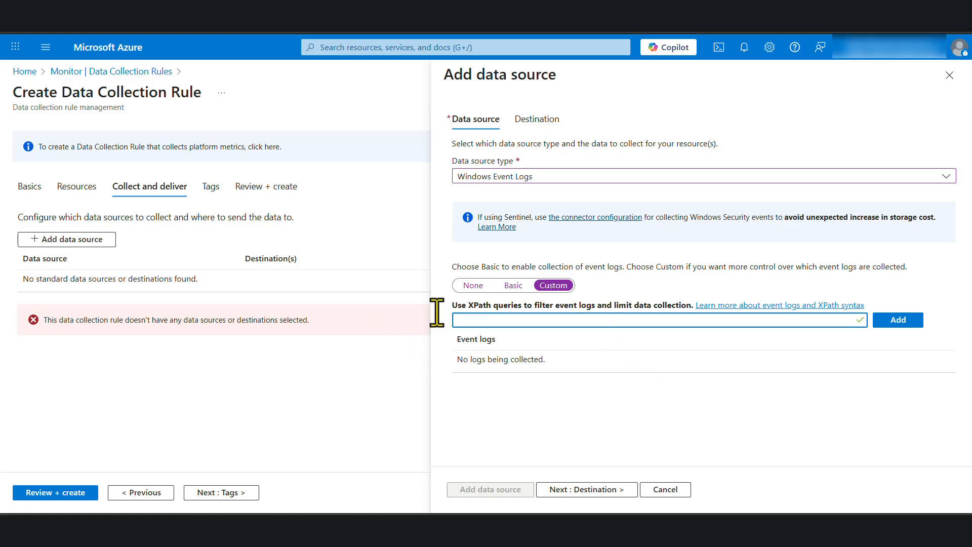
Step: Switch to Basic collection and tick Security Audit success and Audit failure events
left_click(513, 284)
scroll(509, 297, "down", 2)
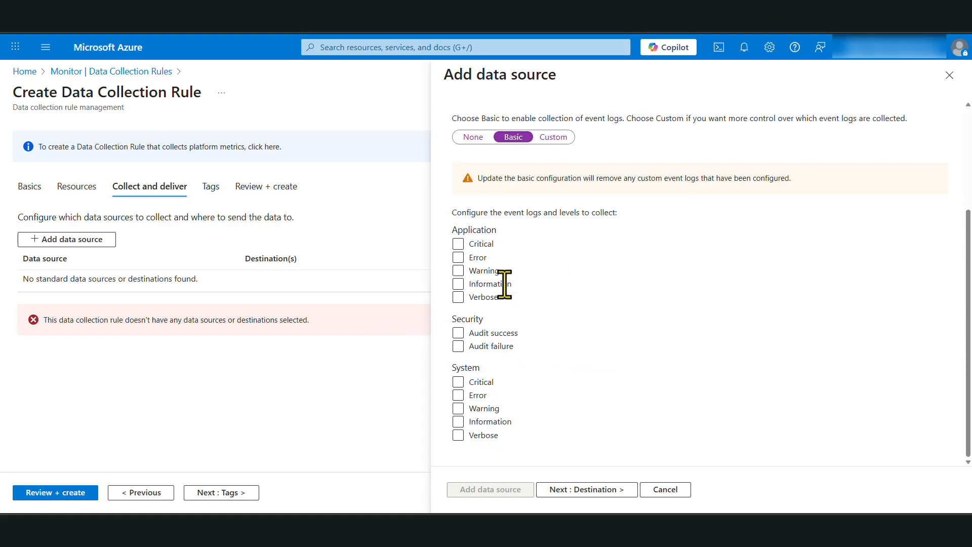
left_click(458, 332)
Step: Add a destination of Azure Monitor Logs in the Sentinel-Prod workspace
left_click(585, 489)
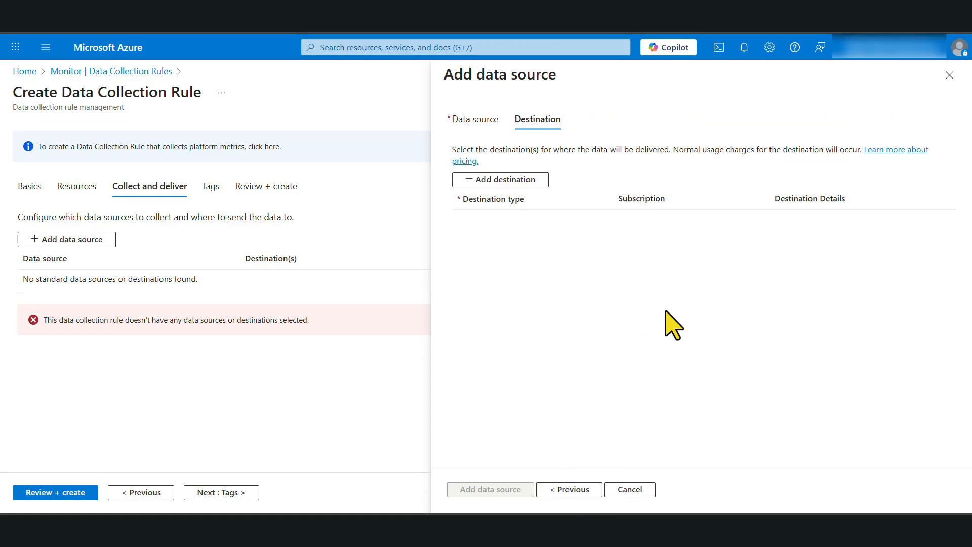
left_click(505, 179)
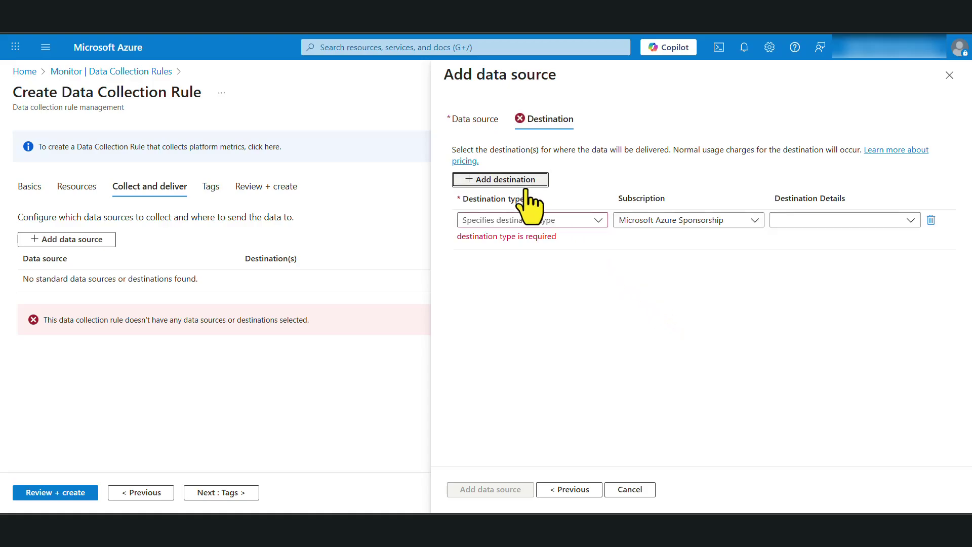
left_click(583, 222)
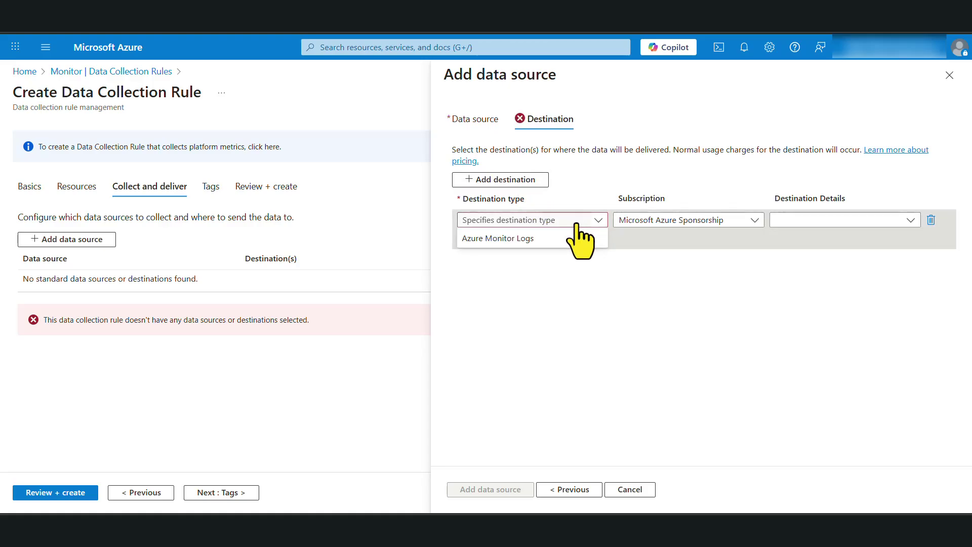
left_click(499, 240)
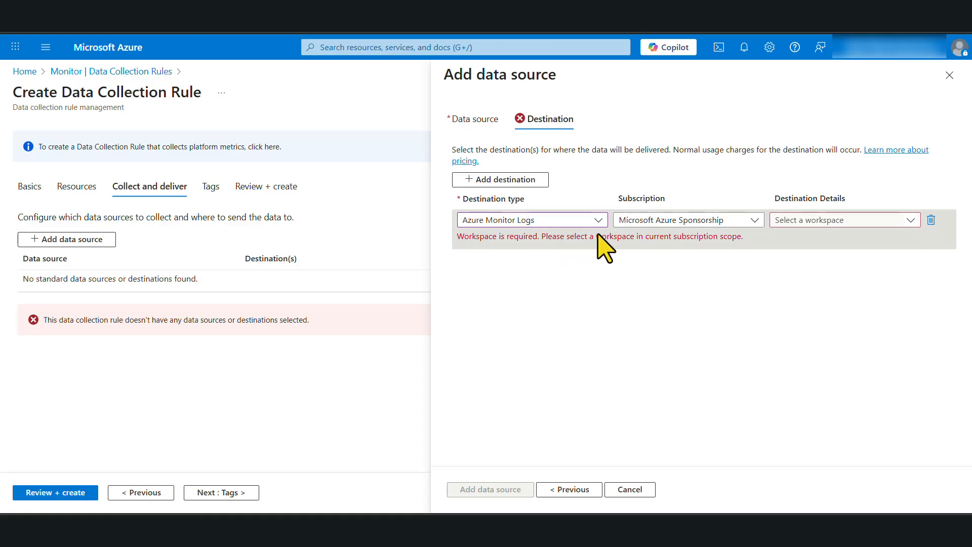
left_click(830, 221)
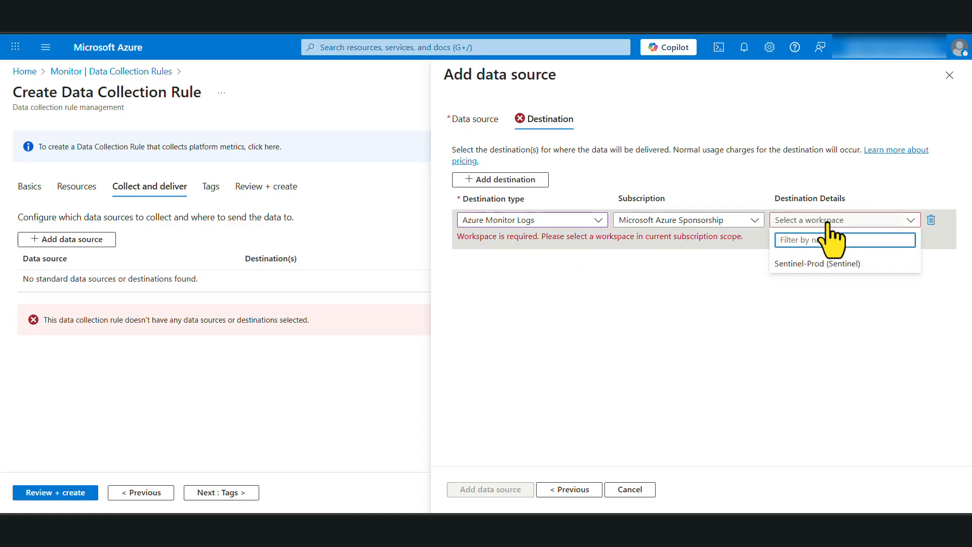
left_click(808, 264)
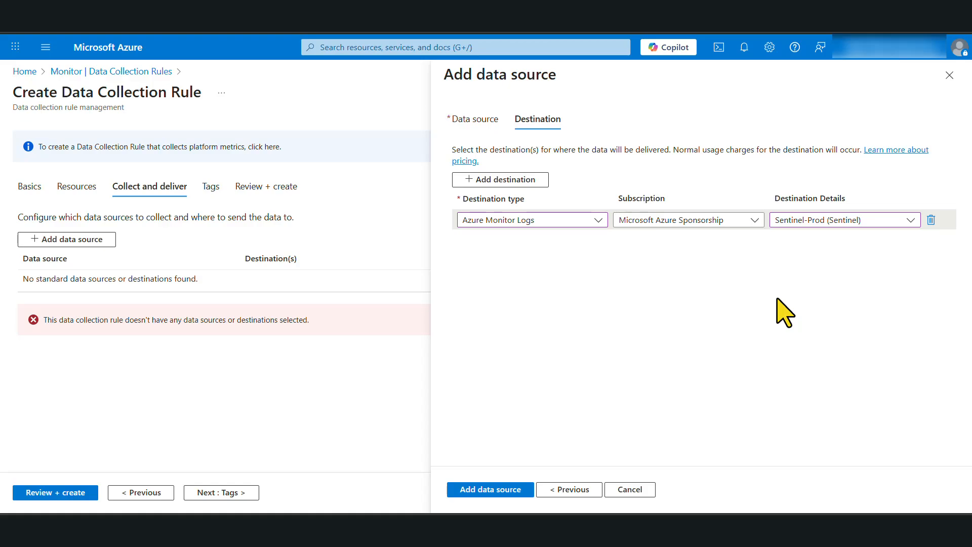
Step: Add the data source, pass through Tags and Review, and create the WindowsLogs2 rule
left_click(490, 489)
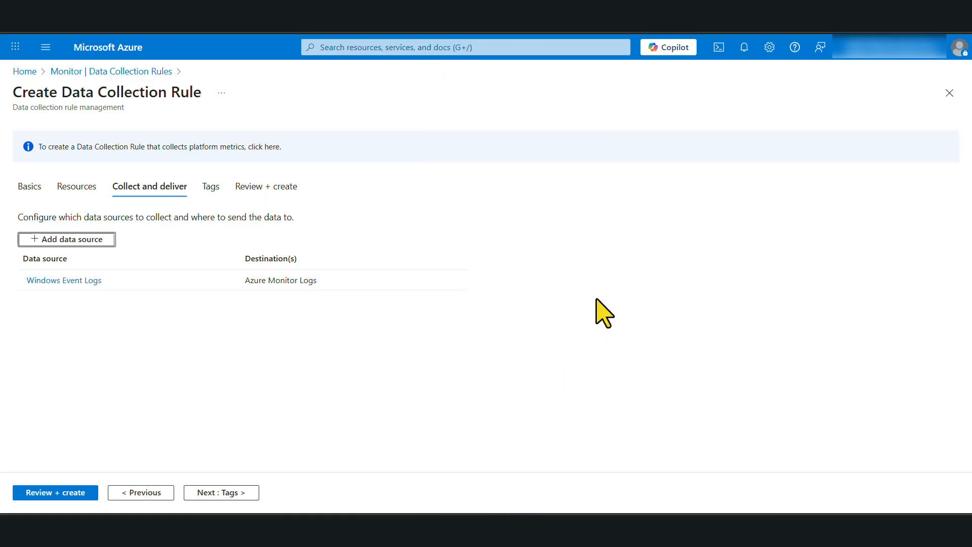
left_click(216, 492)
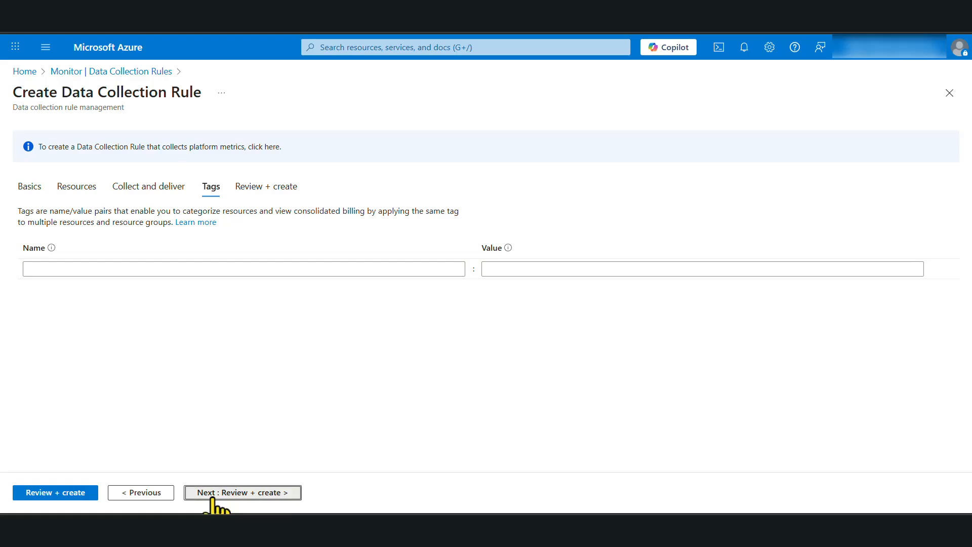
left_click(216, 496)
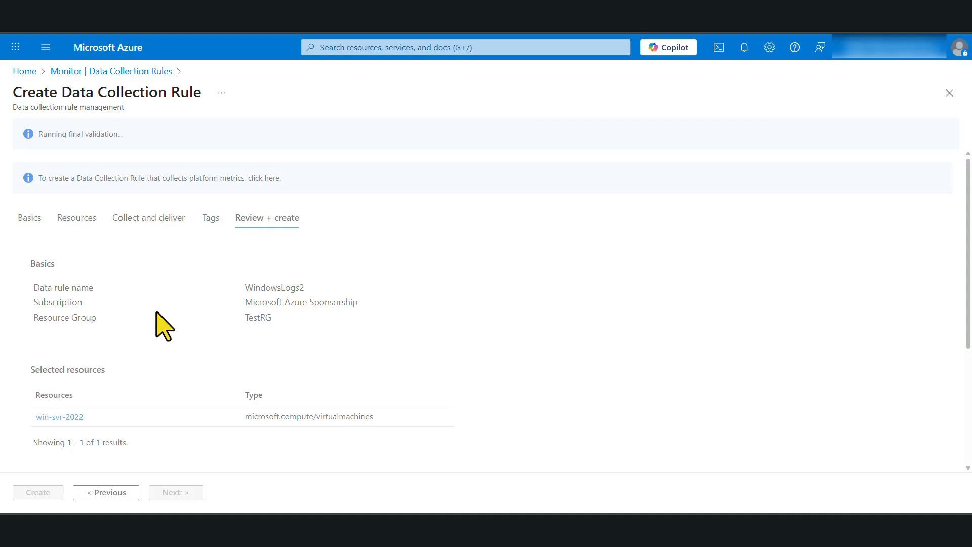
scroll(163, 327, "down", 3)
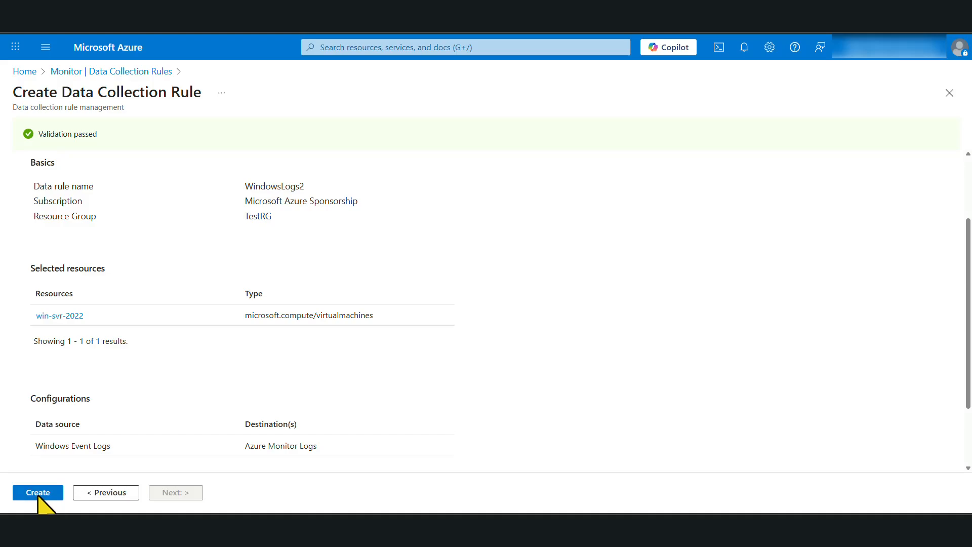
left_click(951, 94)
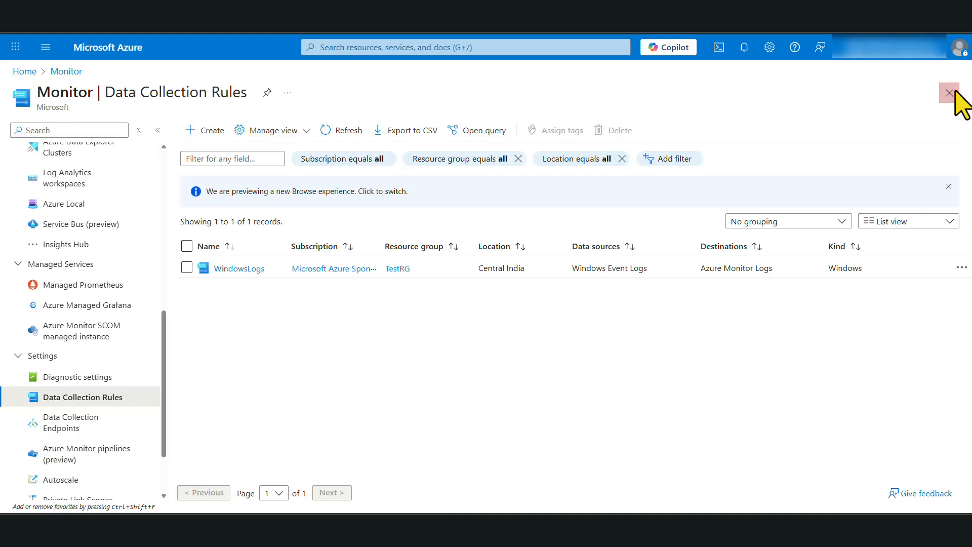
Step: Inspect the WindowsLogs rule's Windows Event Logs source settings and its attached resources
left_click(239, 269)
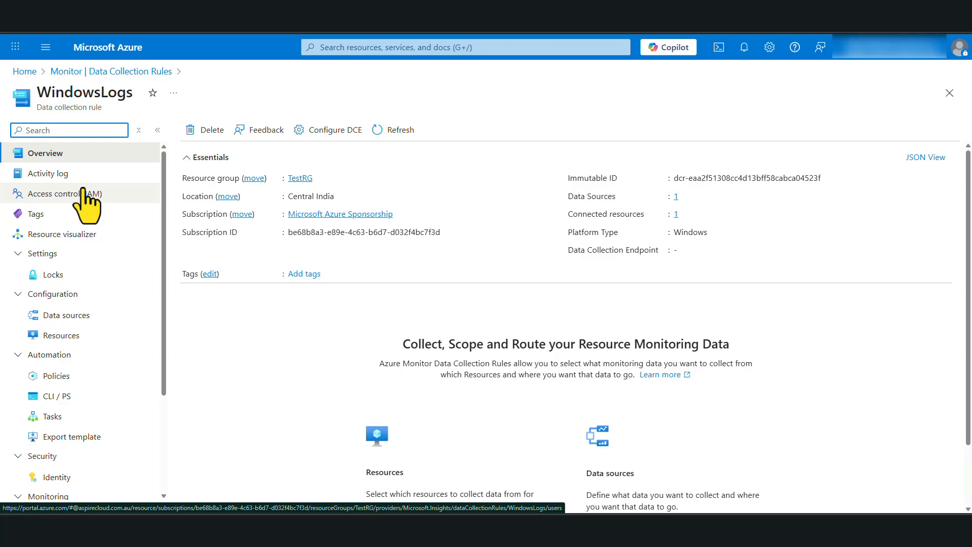
left_click(60, 314)
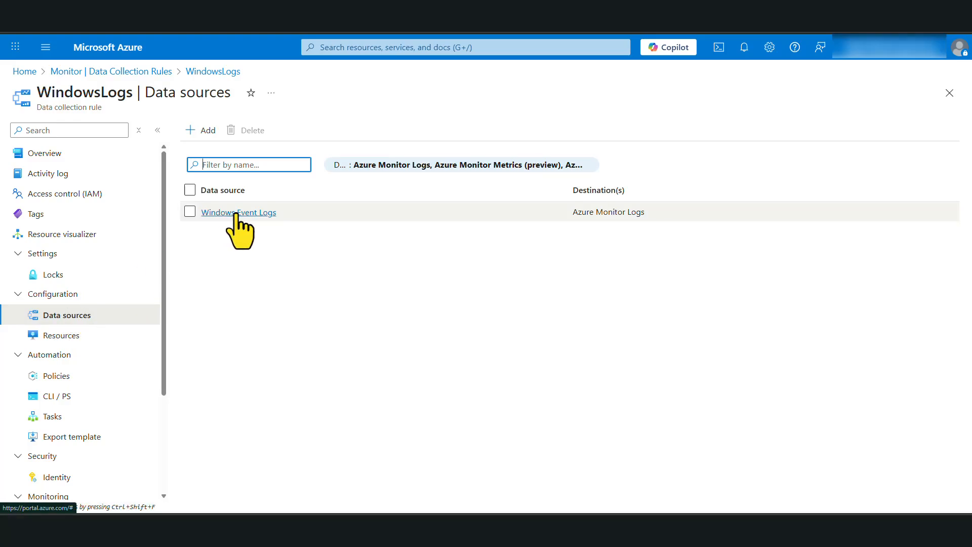
left_click(251, 215)
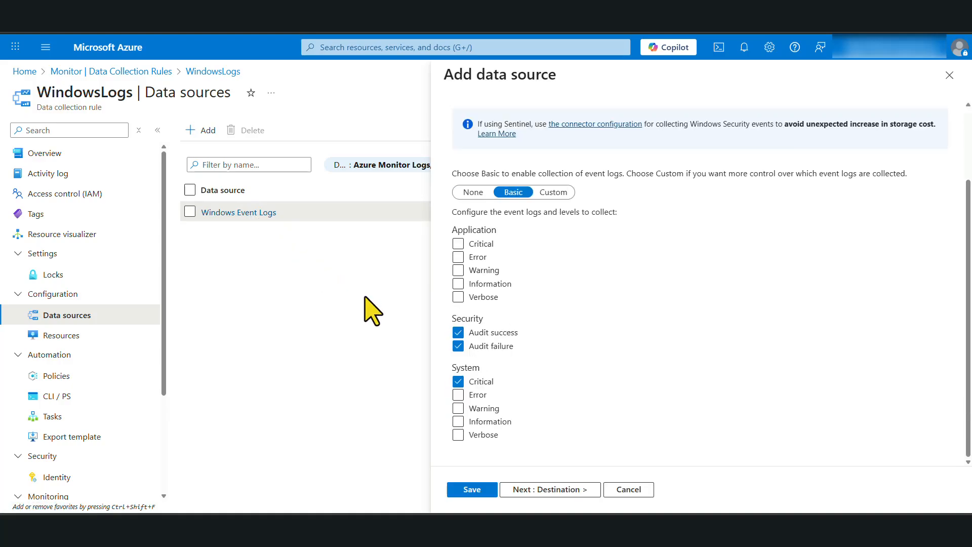
left_click(628, 490)
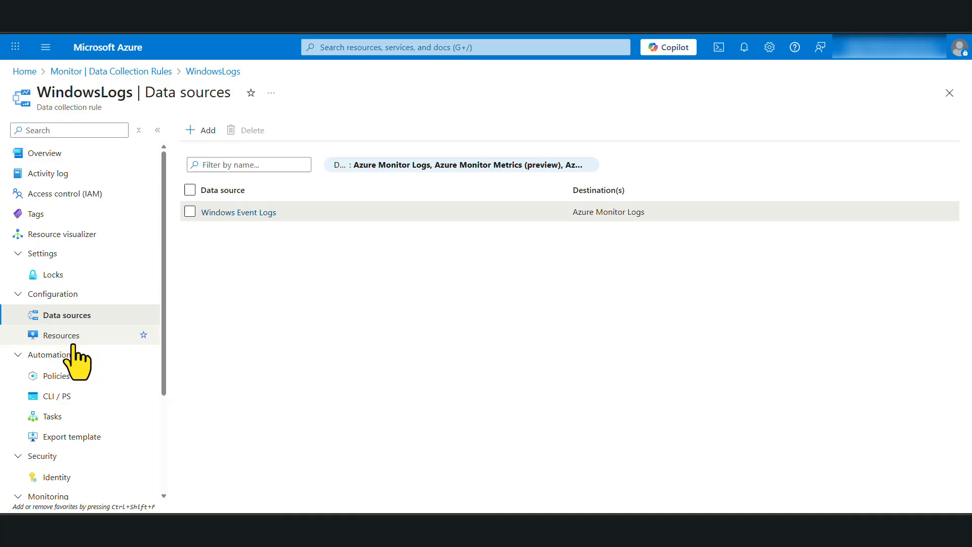
left_click(61, 334)
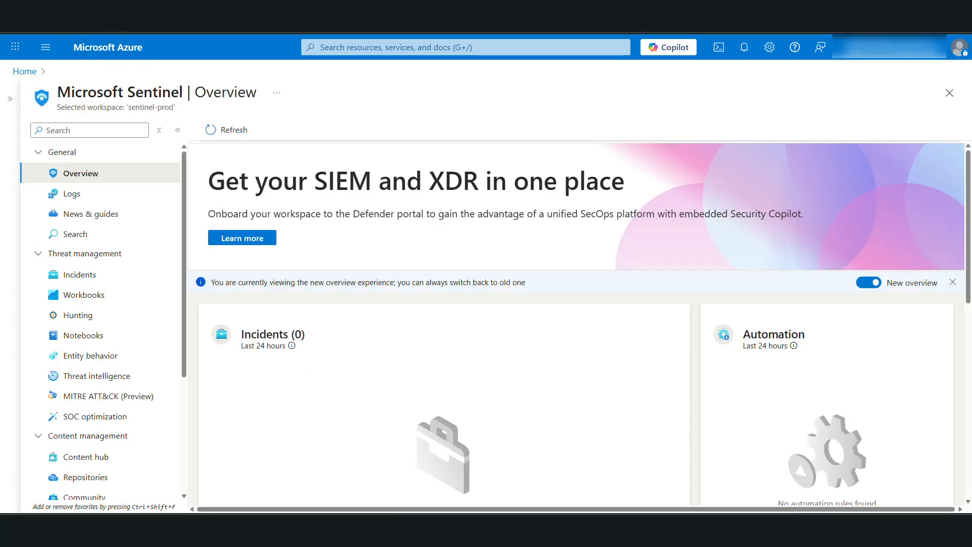
Step: In Sentinel Logs, run the Heartbeat table query under LogManagement and expand the newest record
left_click(71, 193)
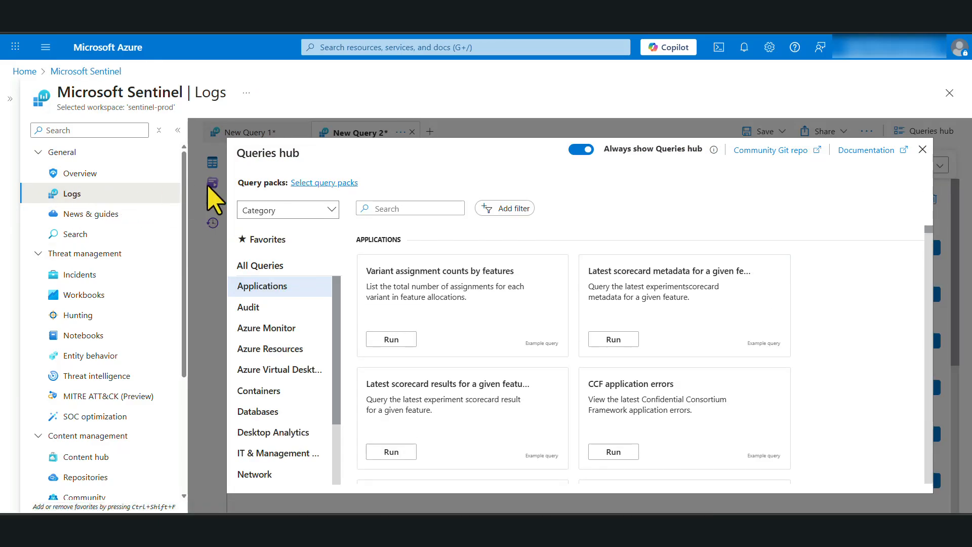
left_click(923, 150)
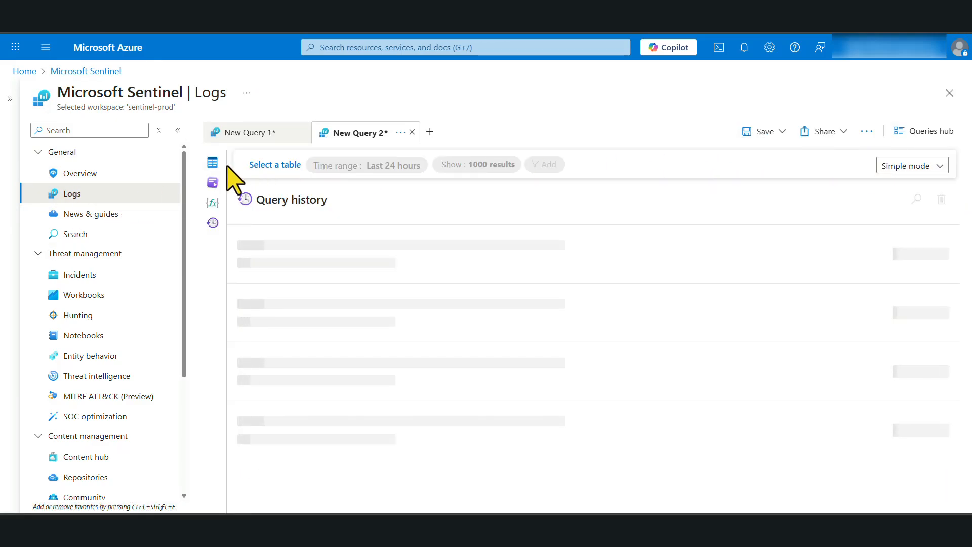
left_click(213, 165)
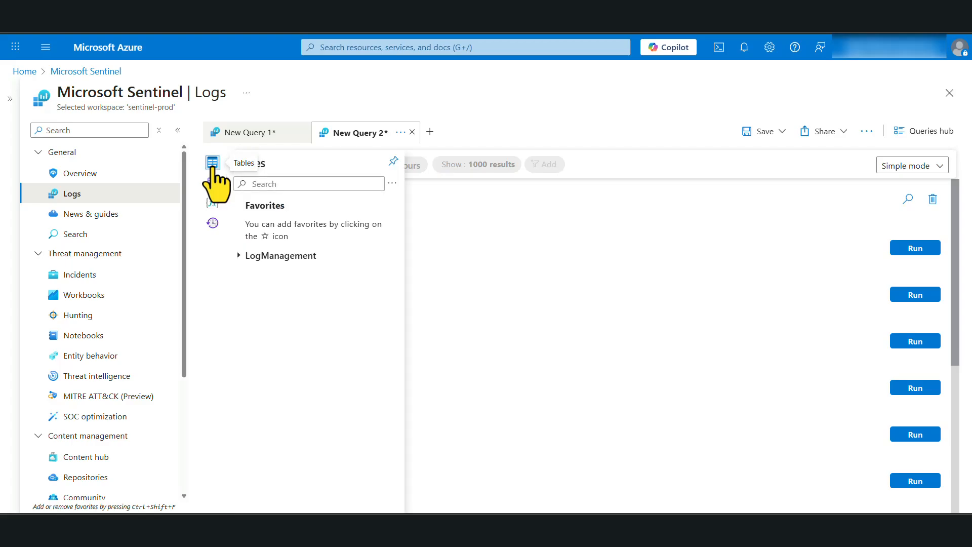
left_click(239, 255)
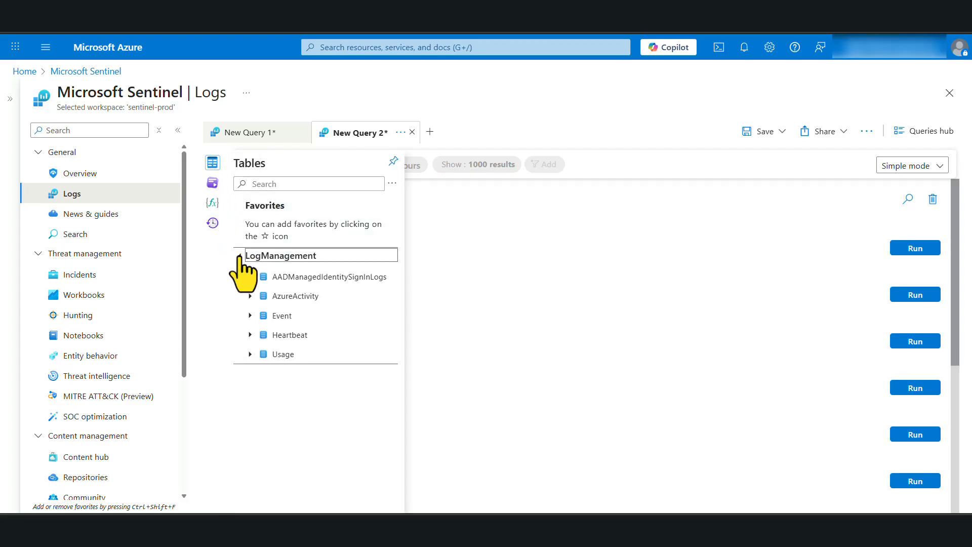
mouse_move(289, 335)
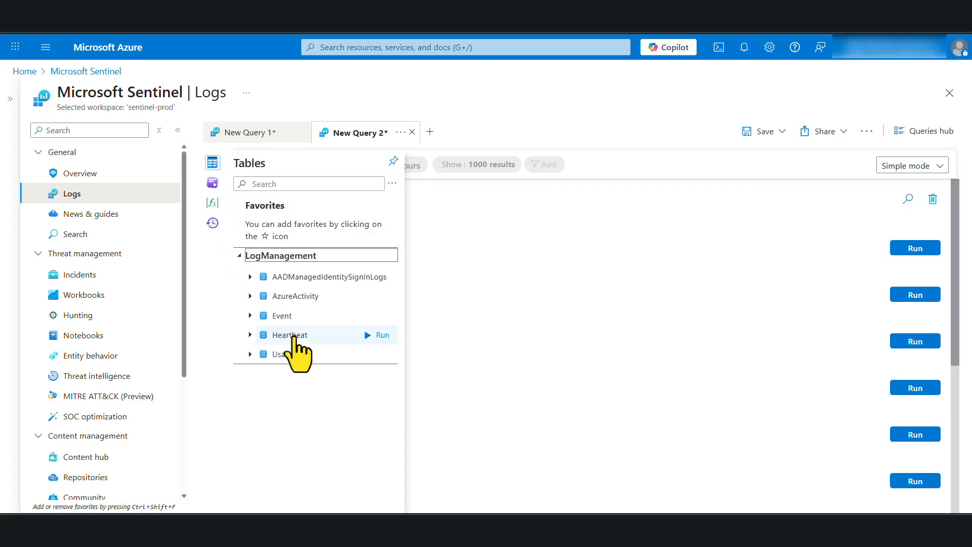
left_click(378, 334)
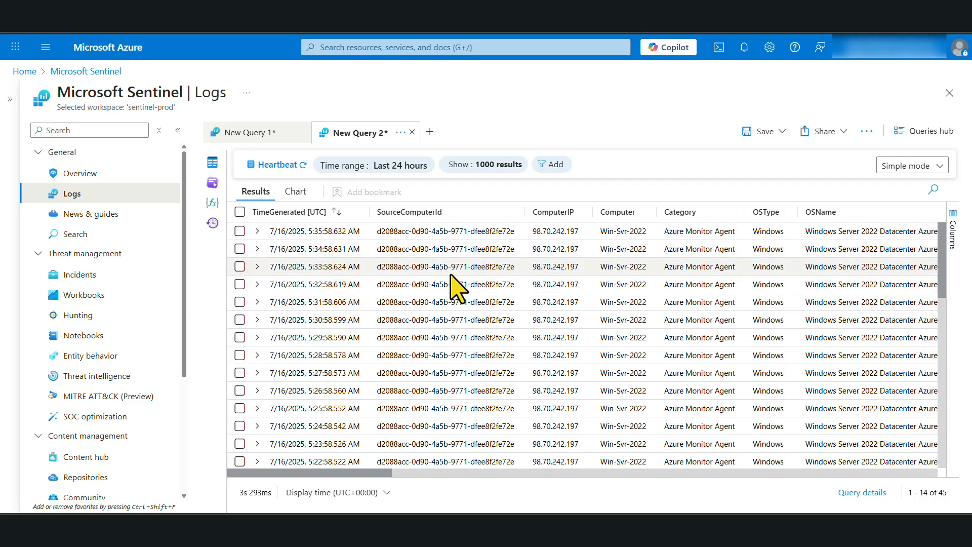
left_click(257, 231)
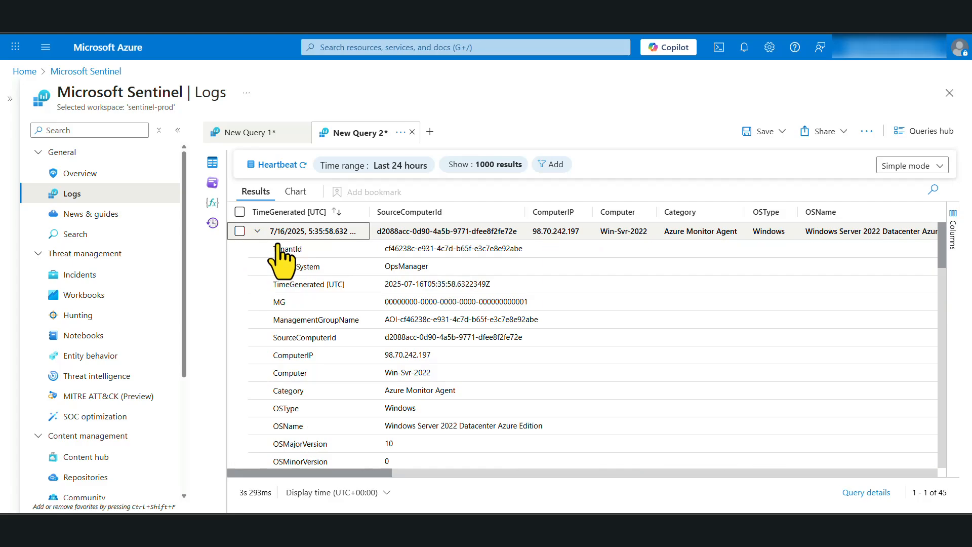
scroll(478, 350, "down", 5)
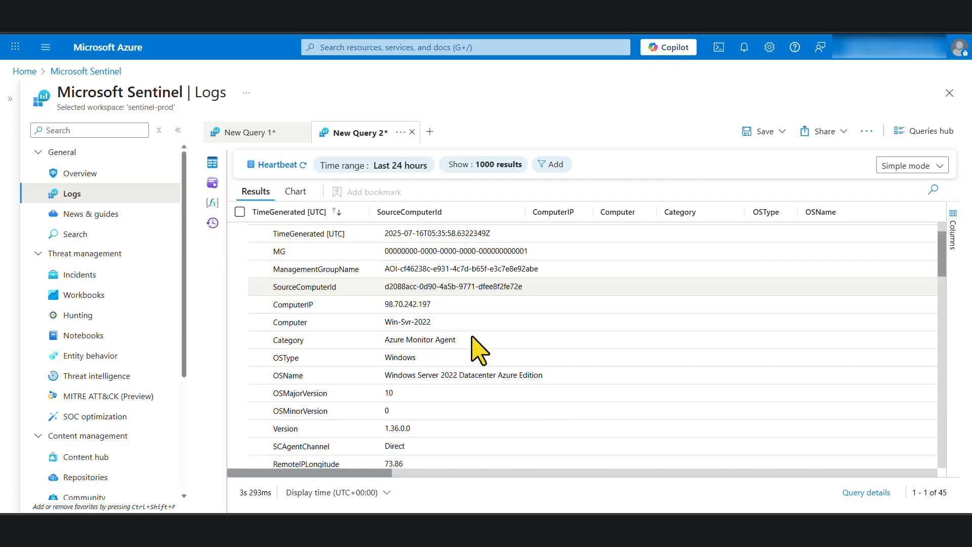
scroll(478, 349, "down", 4)
scroll(478, 350, "down", 4)
scroll(479, 349, "down", 2)
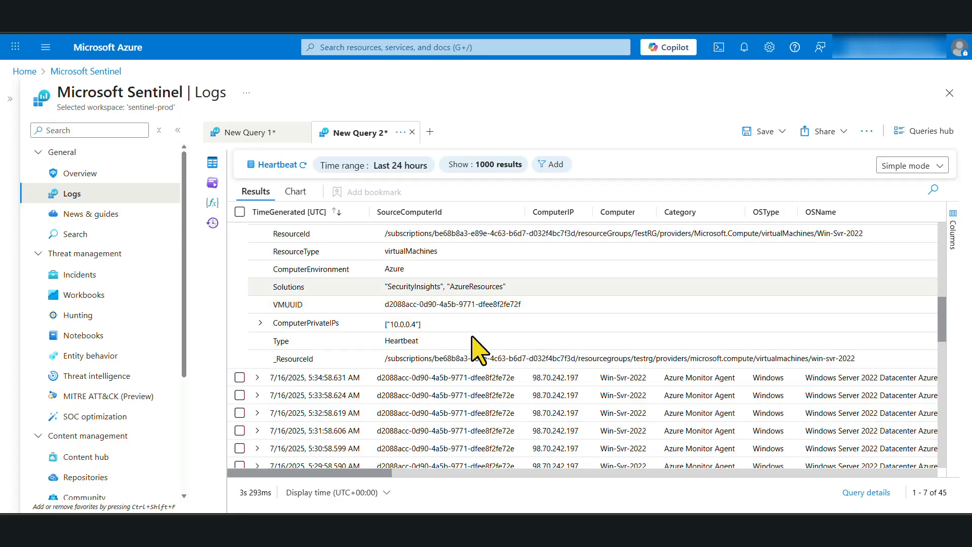
Step: Query the Event table and expand the 5:30:03.970 AM row to view its 4688 process-creation fields
left_click(212, 163)
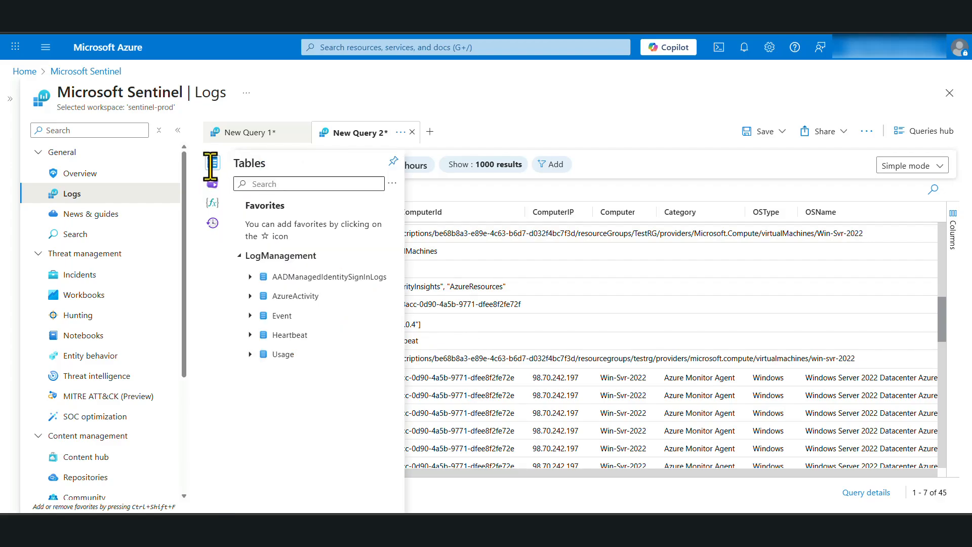
mouse_move(319, 316)
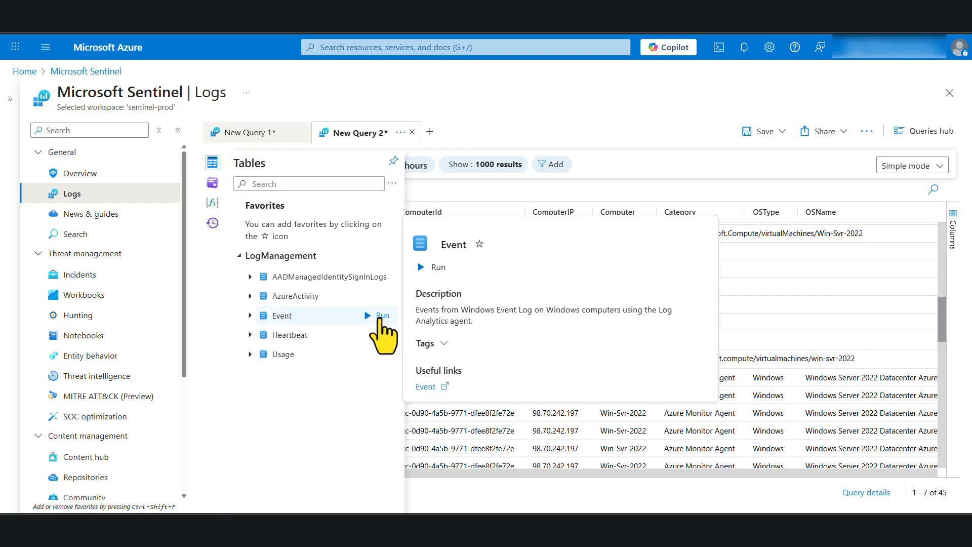
left_click(378, 315)
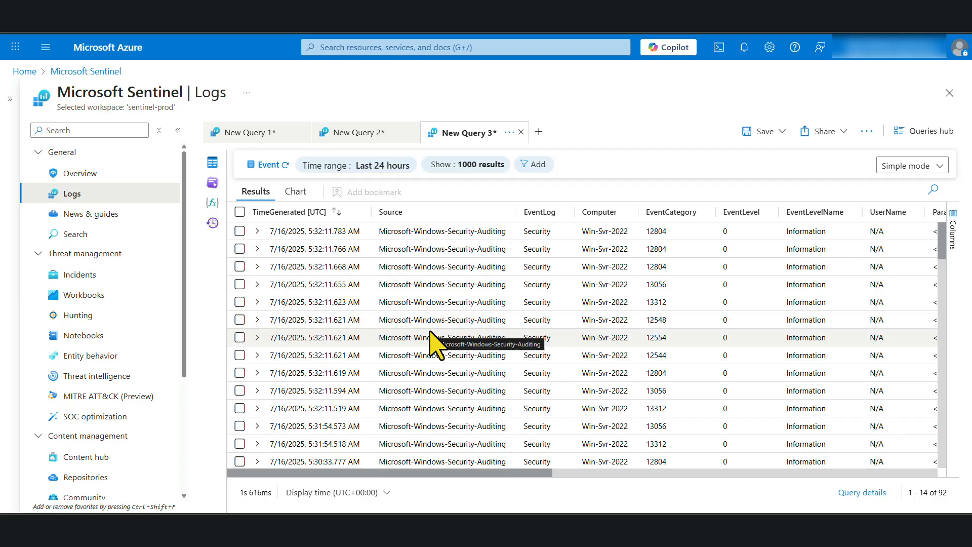
scroll(437, 345, "down", 3)
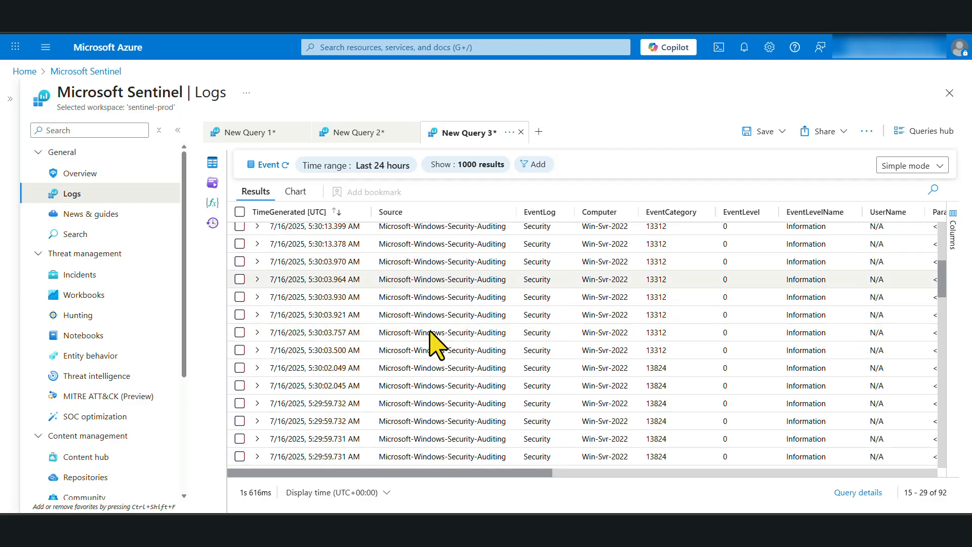
left_click(256, 261)
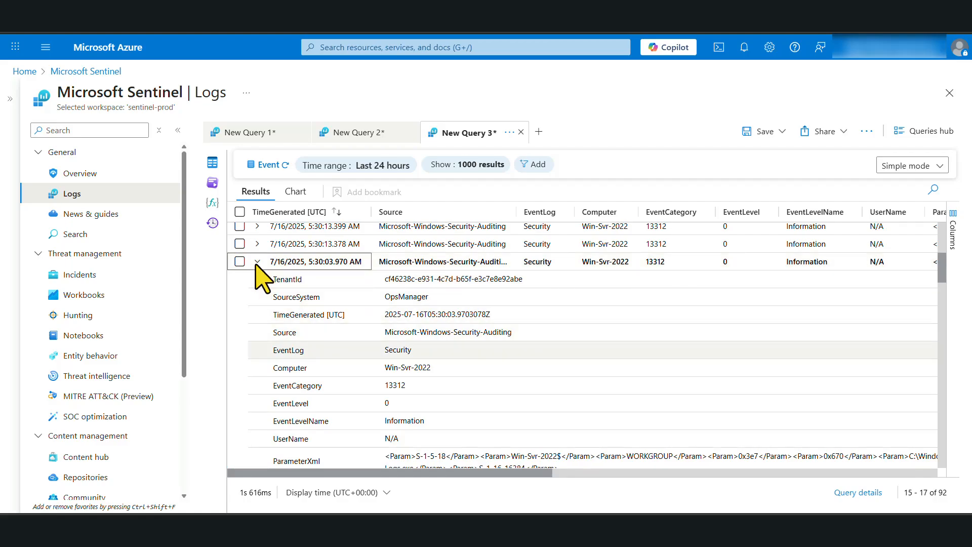
scroll(471, 342, "down", 3)
scroll(518, 369, "down", 2)
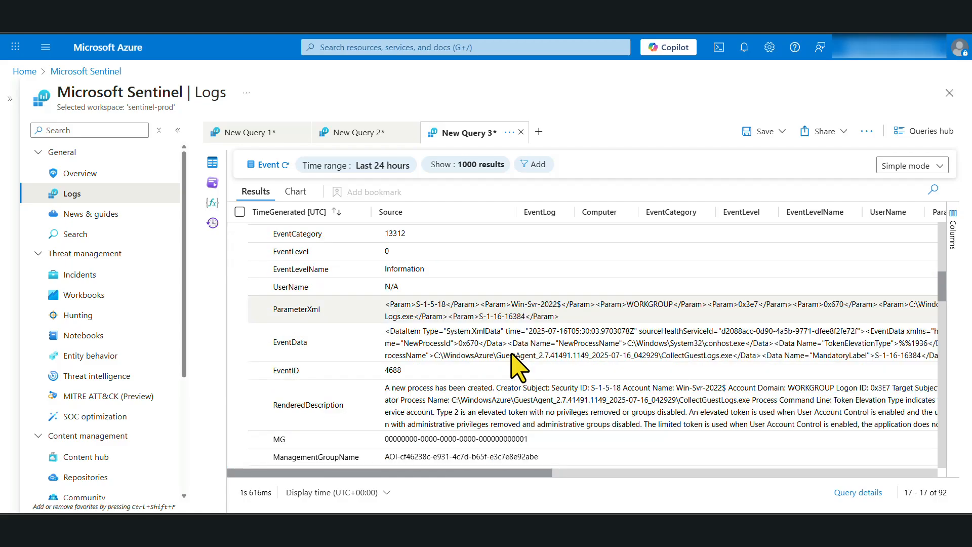
scroll(518, 368, "down", 1)
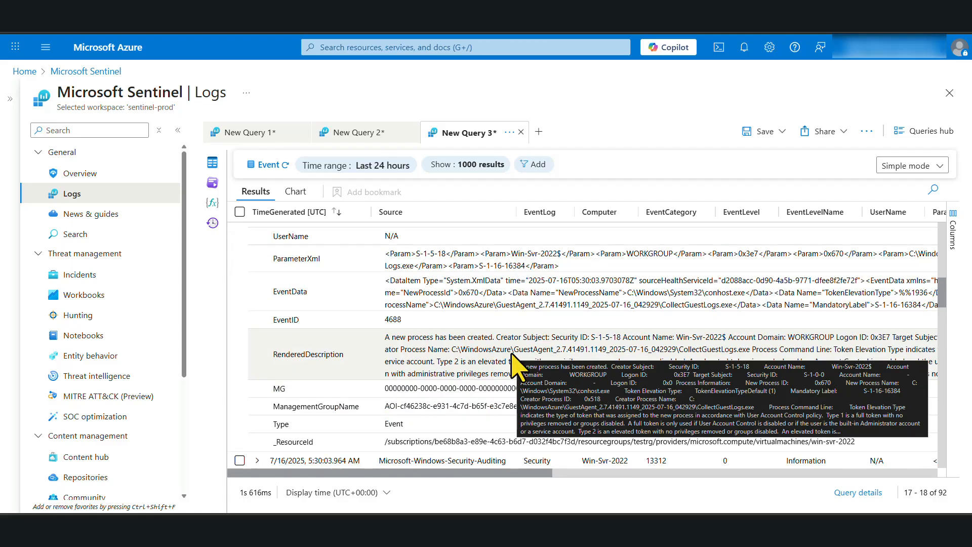